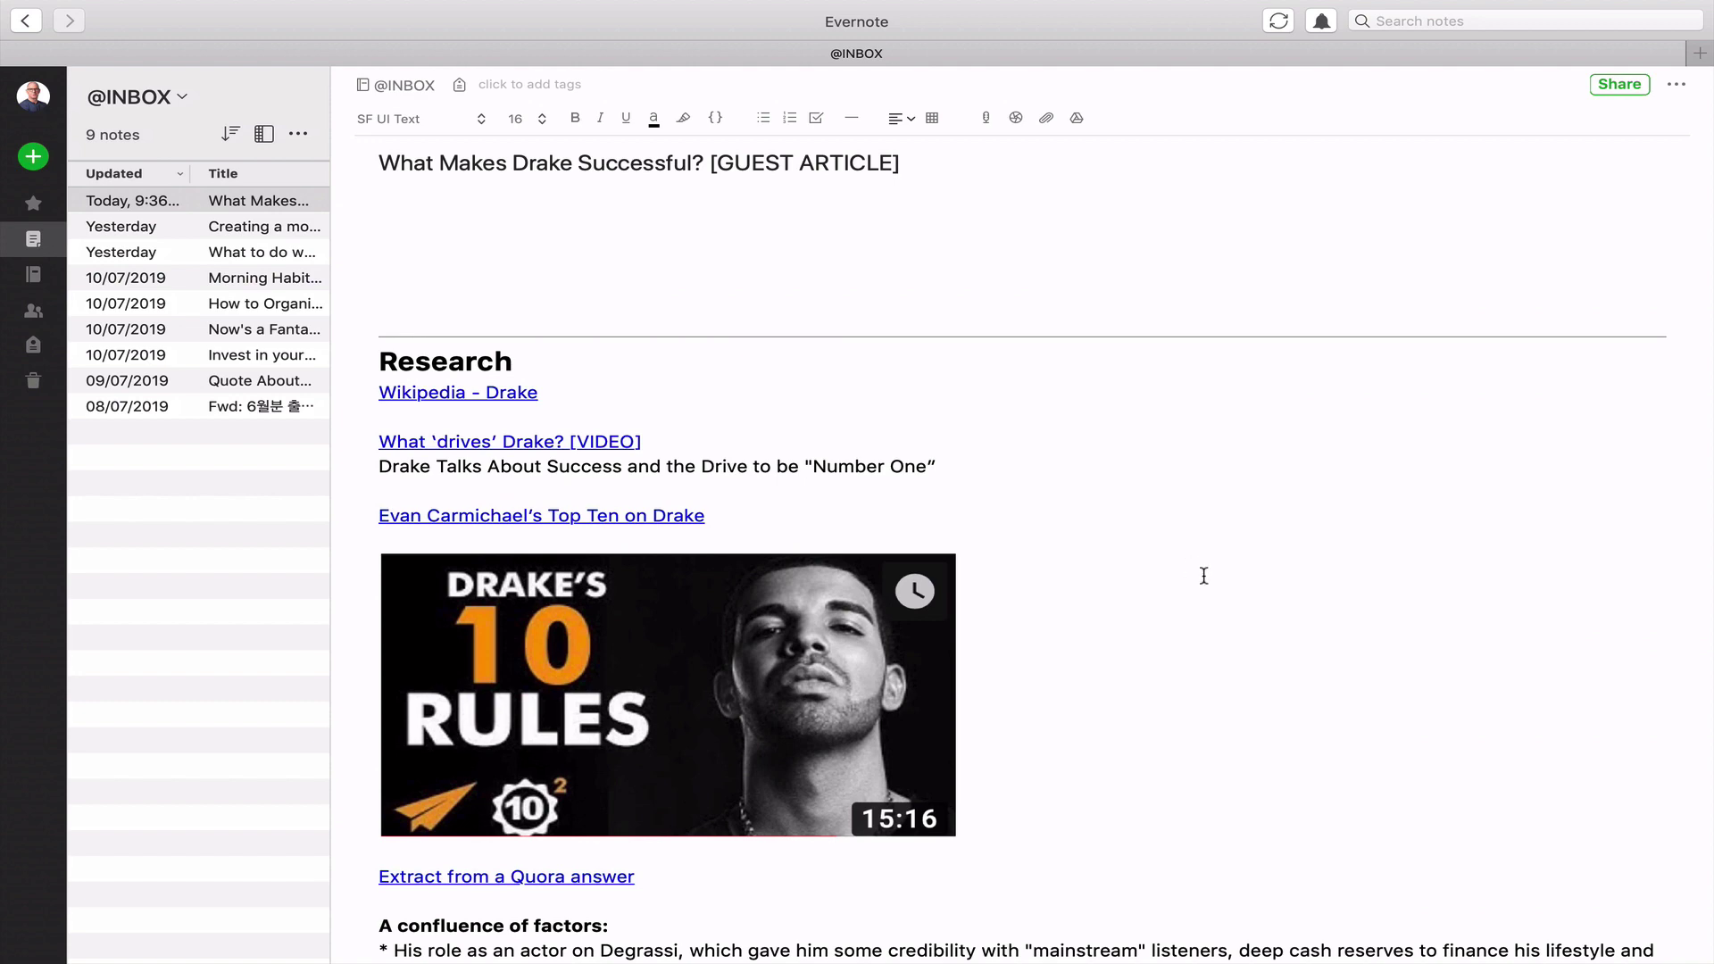
# Look over the Drake note, then place the cursor on the empty line under its title.
pyautogui.scroll(-15, 1203, 579)
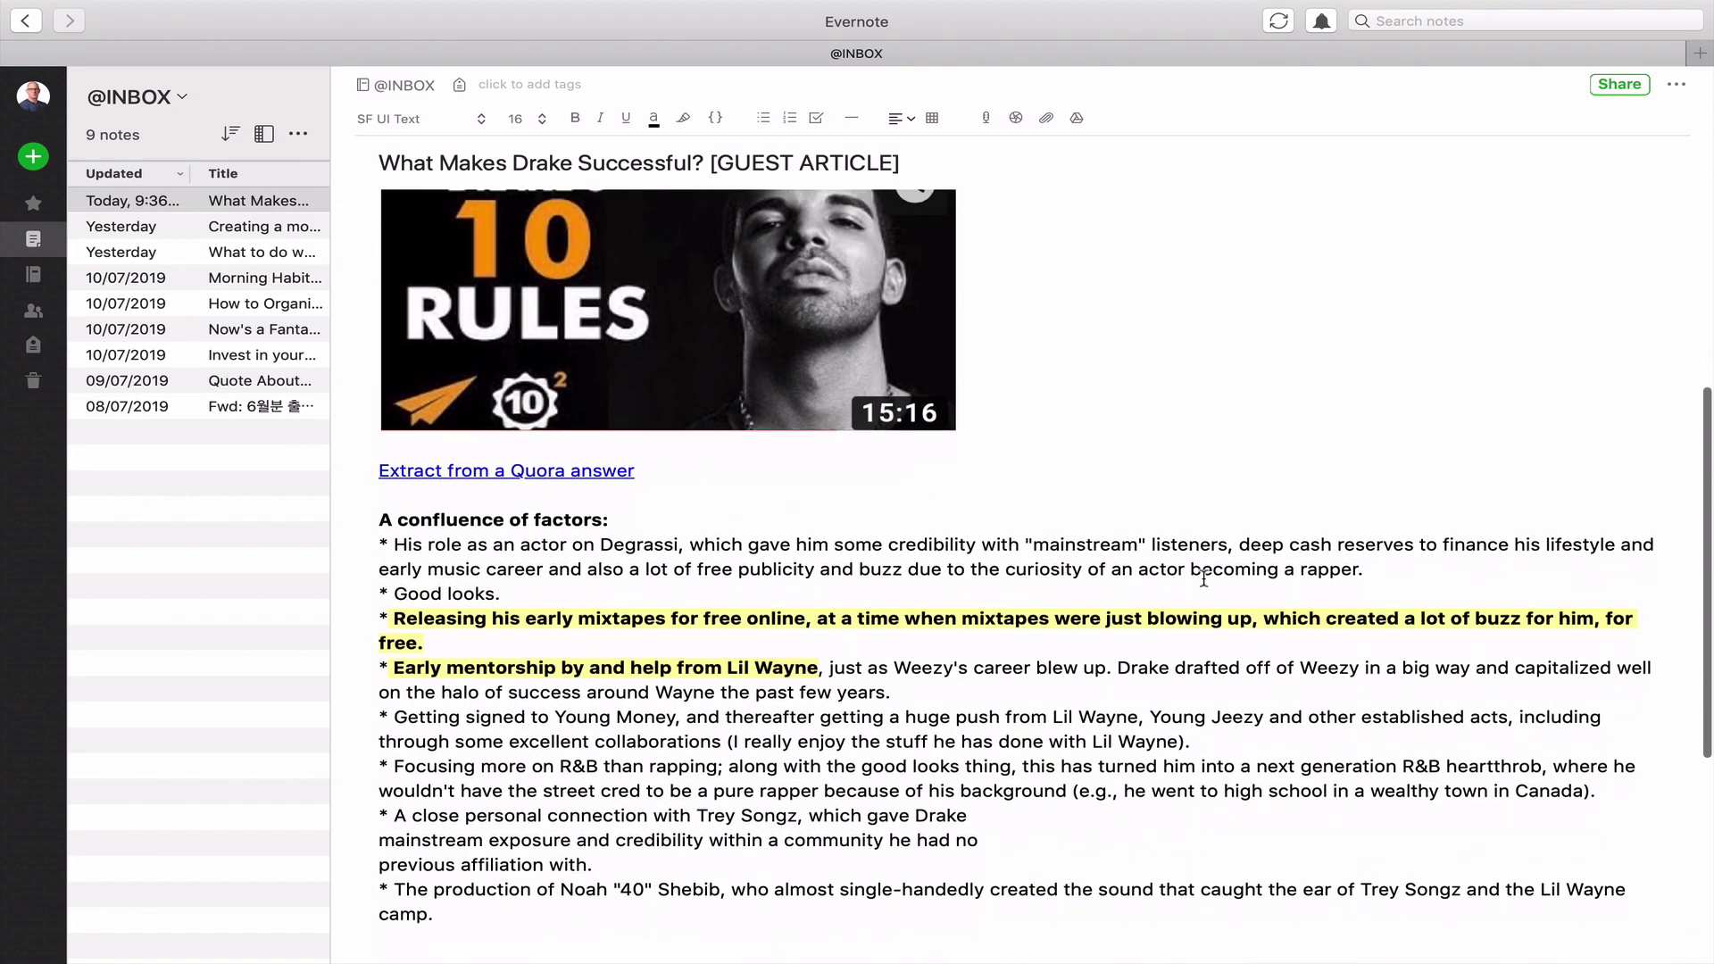
pyautogui.scroll(10, 1203, 578)
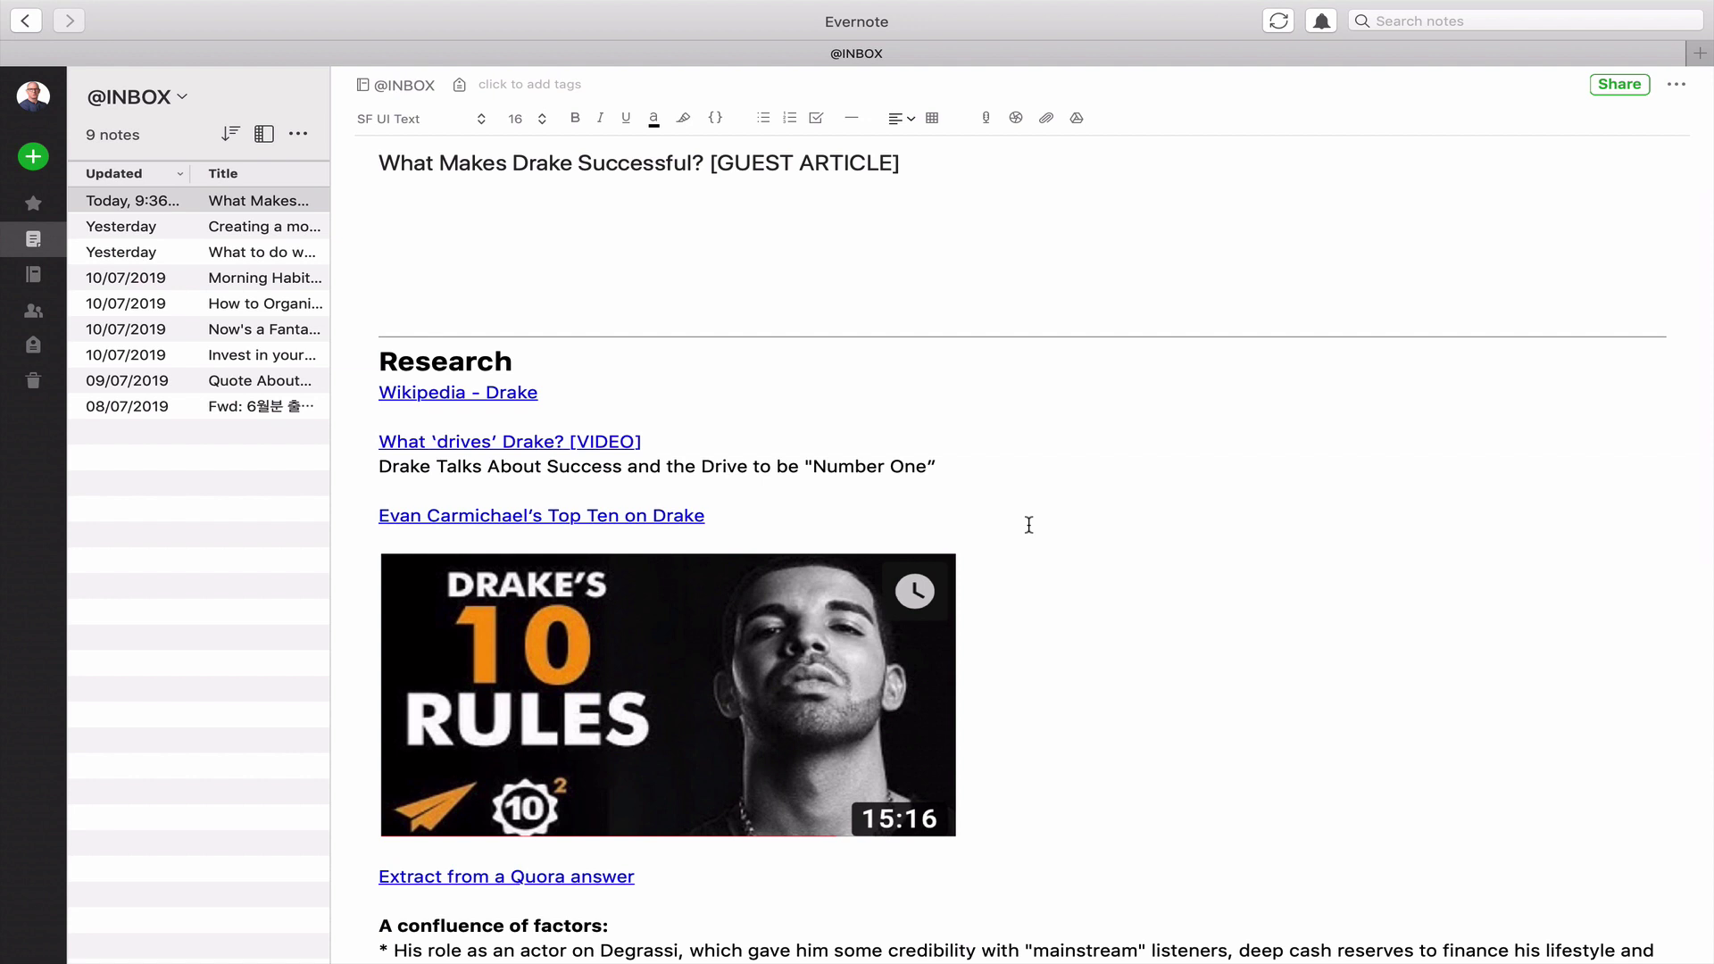
pyautogui.scroll(-2, 1029, 525)
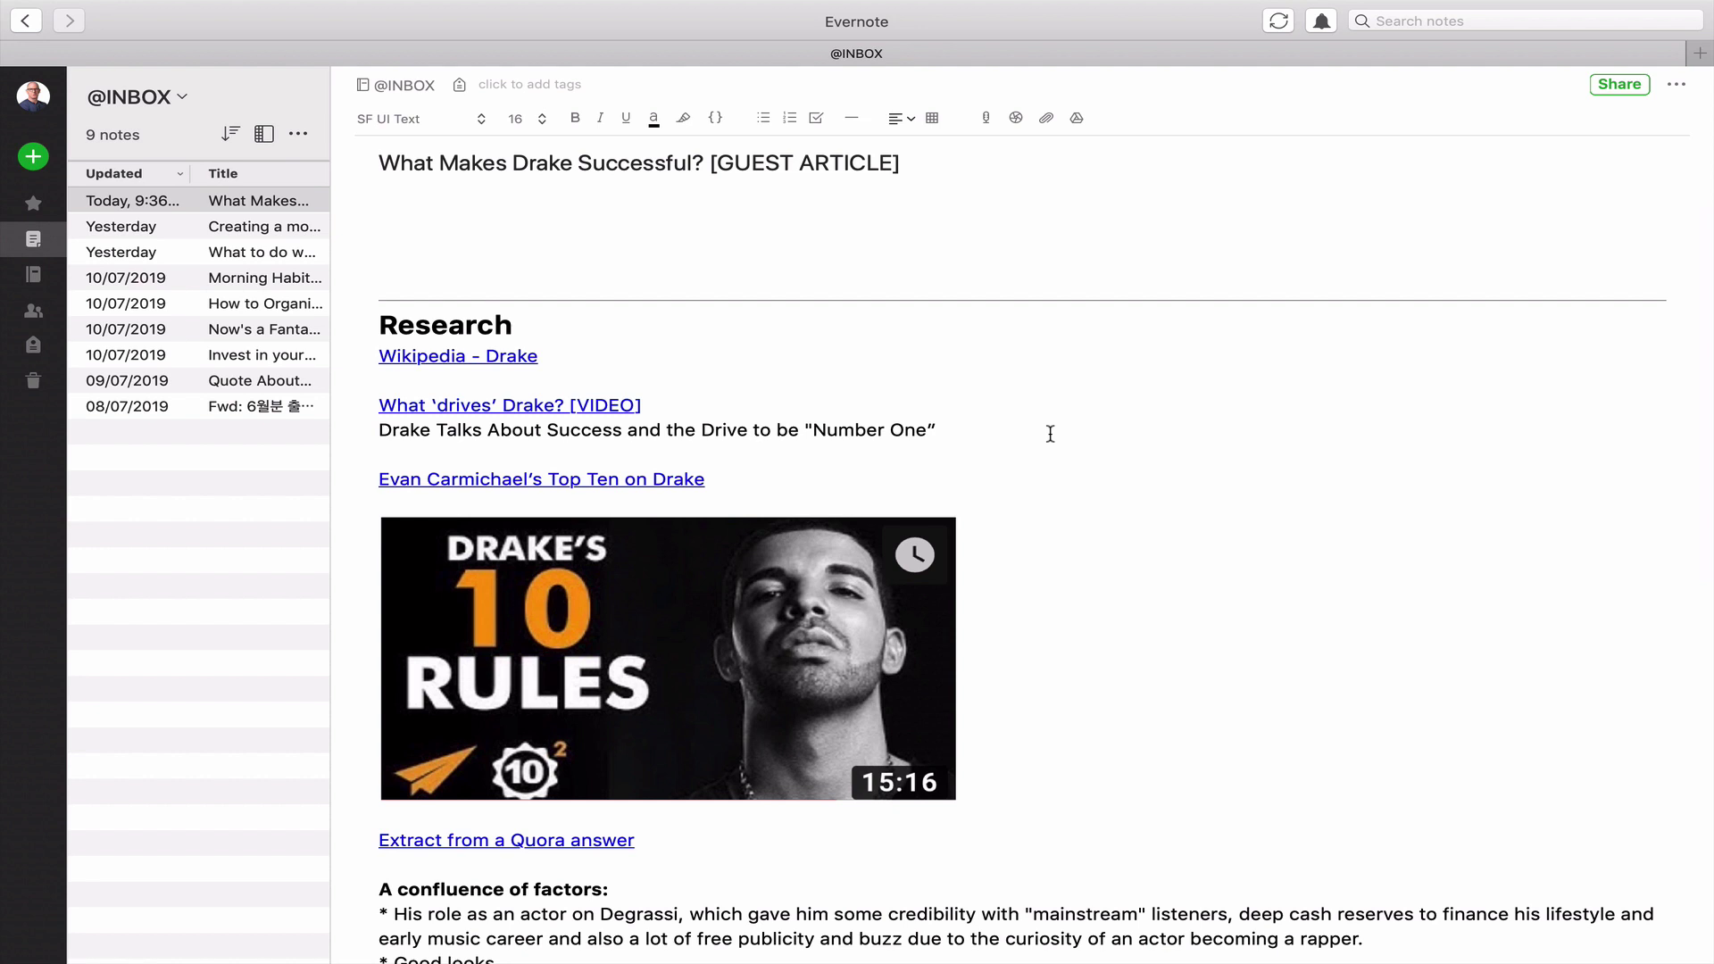
pyautogui.scroll(-2, 1049, 434)
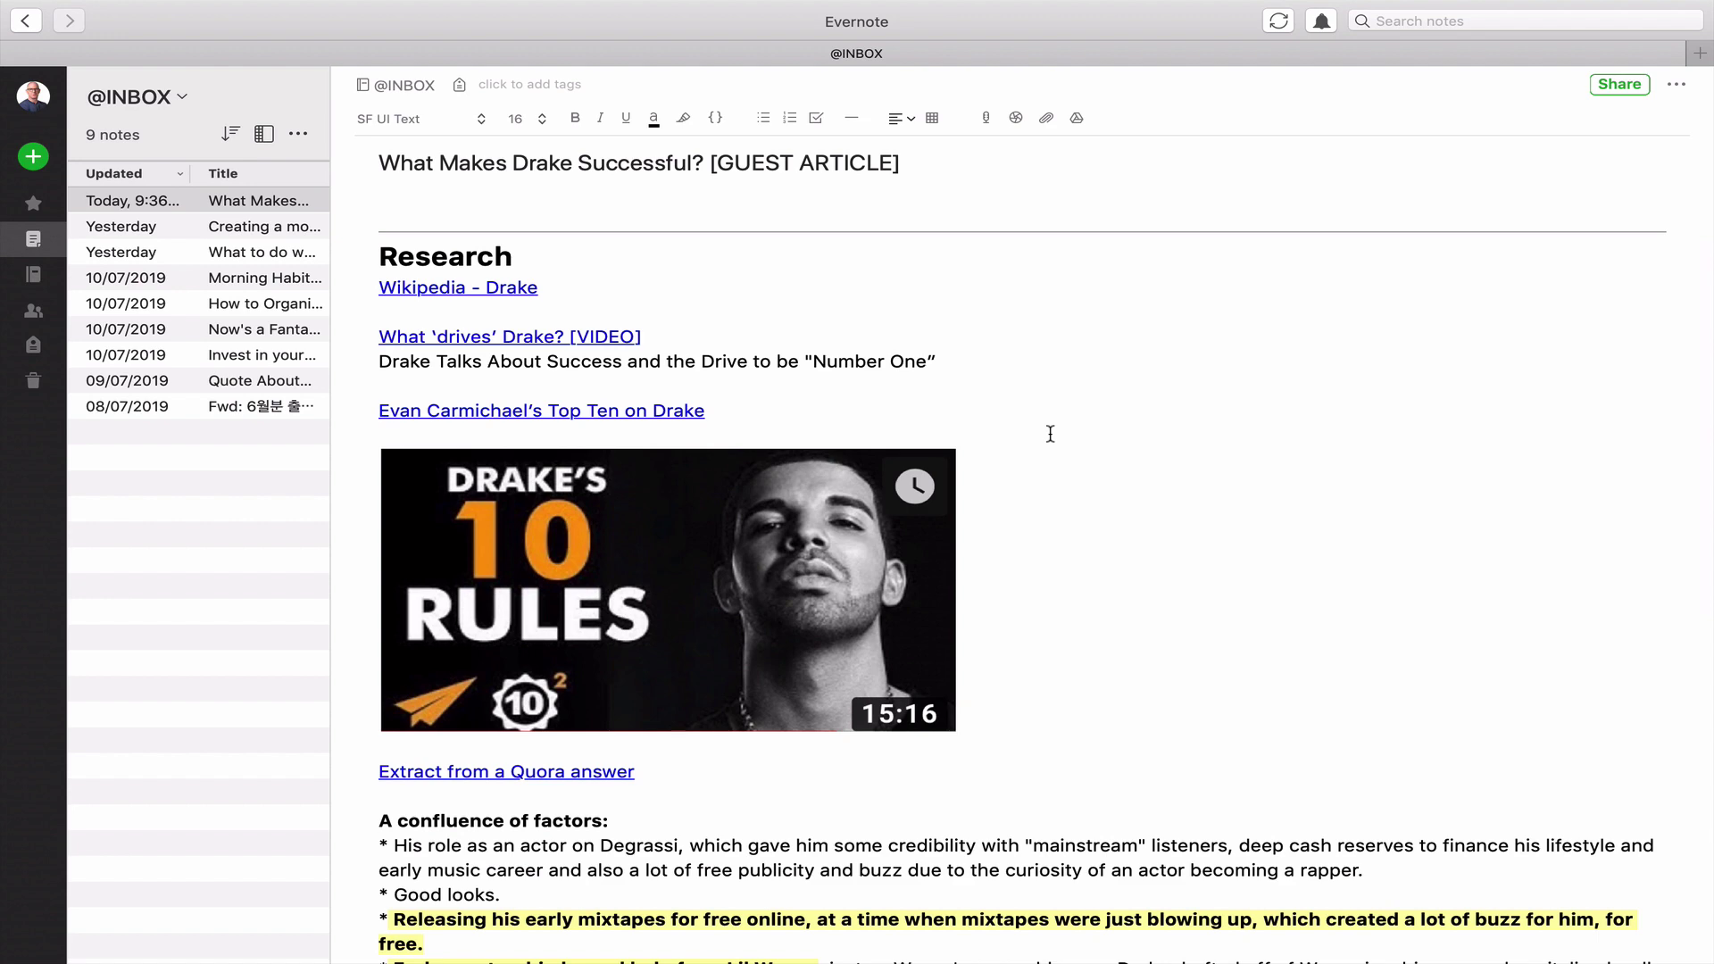
pyautogui.scroll(-3, 1050, 434)
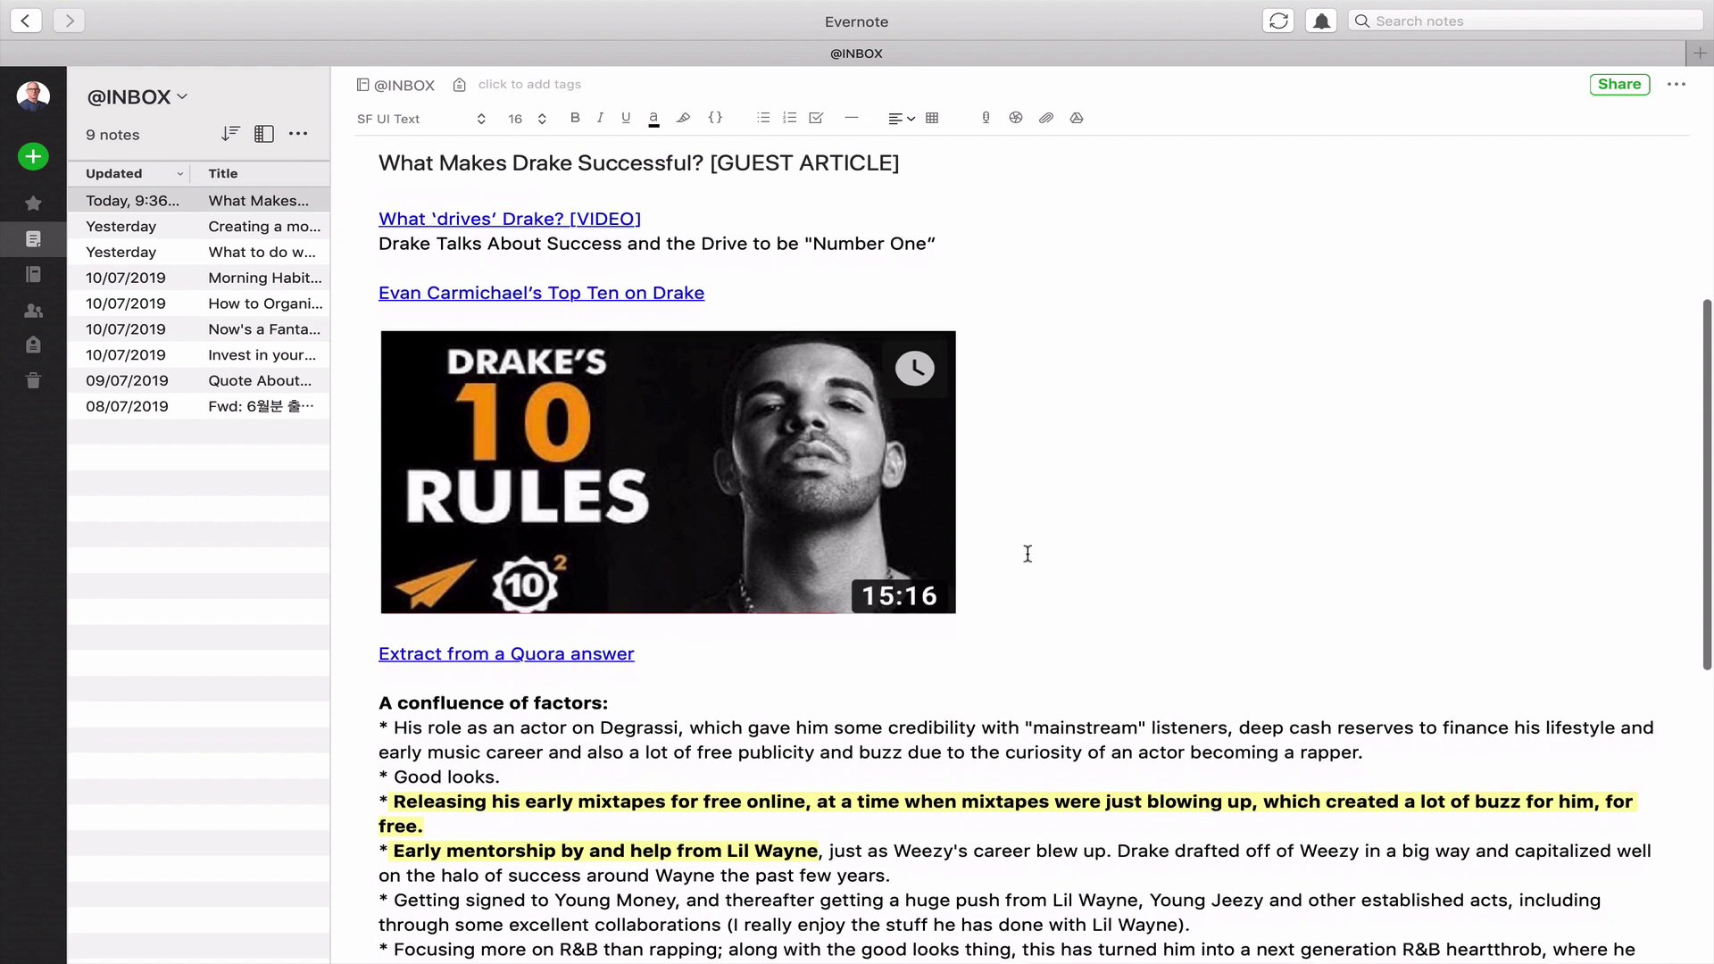
pyautogui.scroll(-6, 1025, 551)
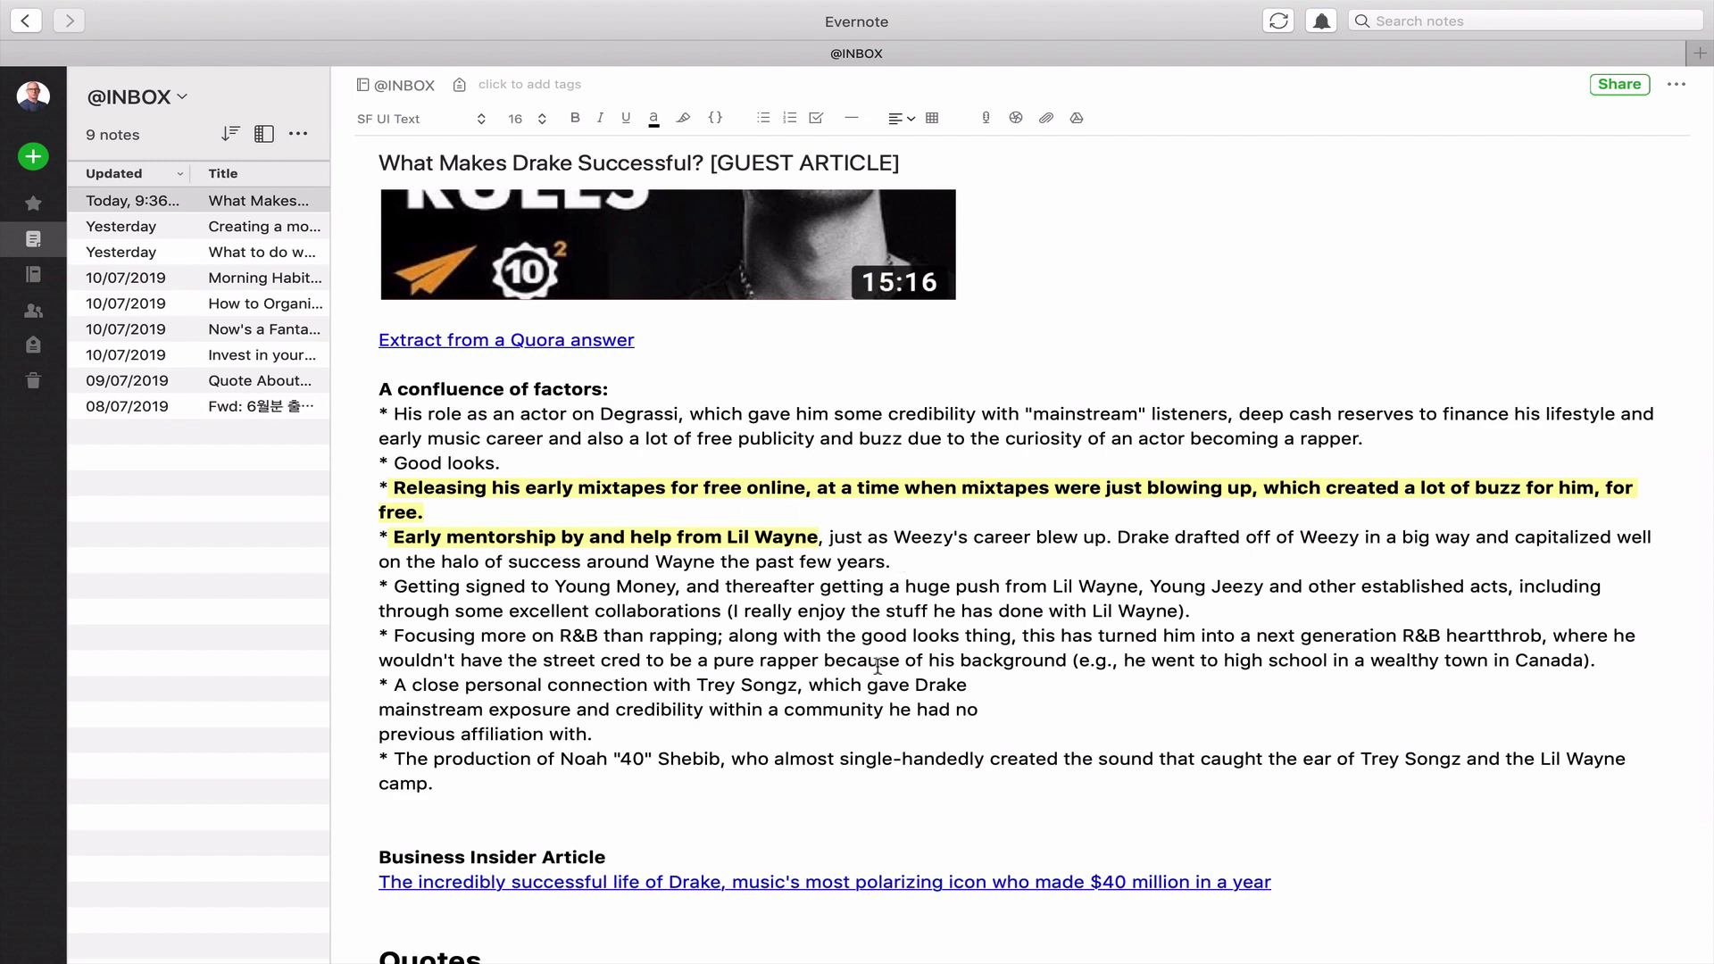
pyautogui.scroll(-1, 877, 666)
pyautogui.scroll(-3, 878, 666)
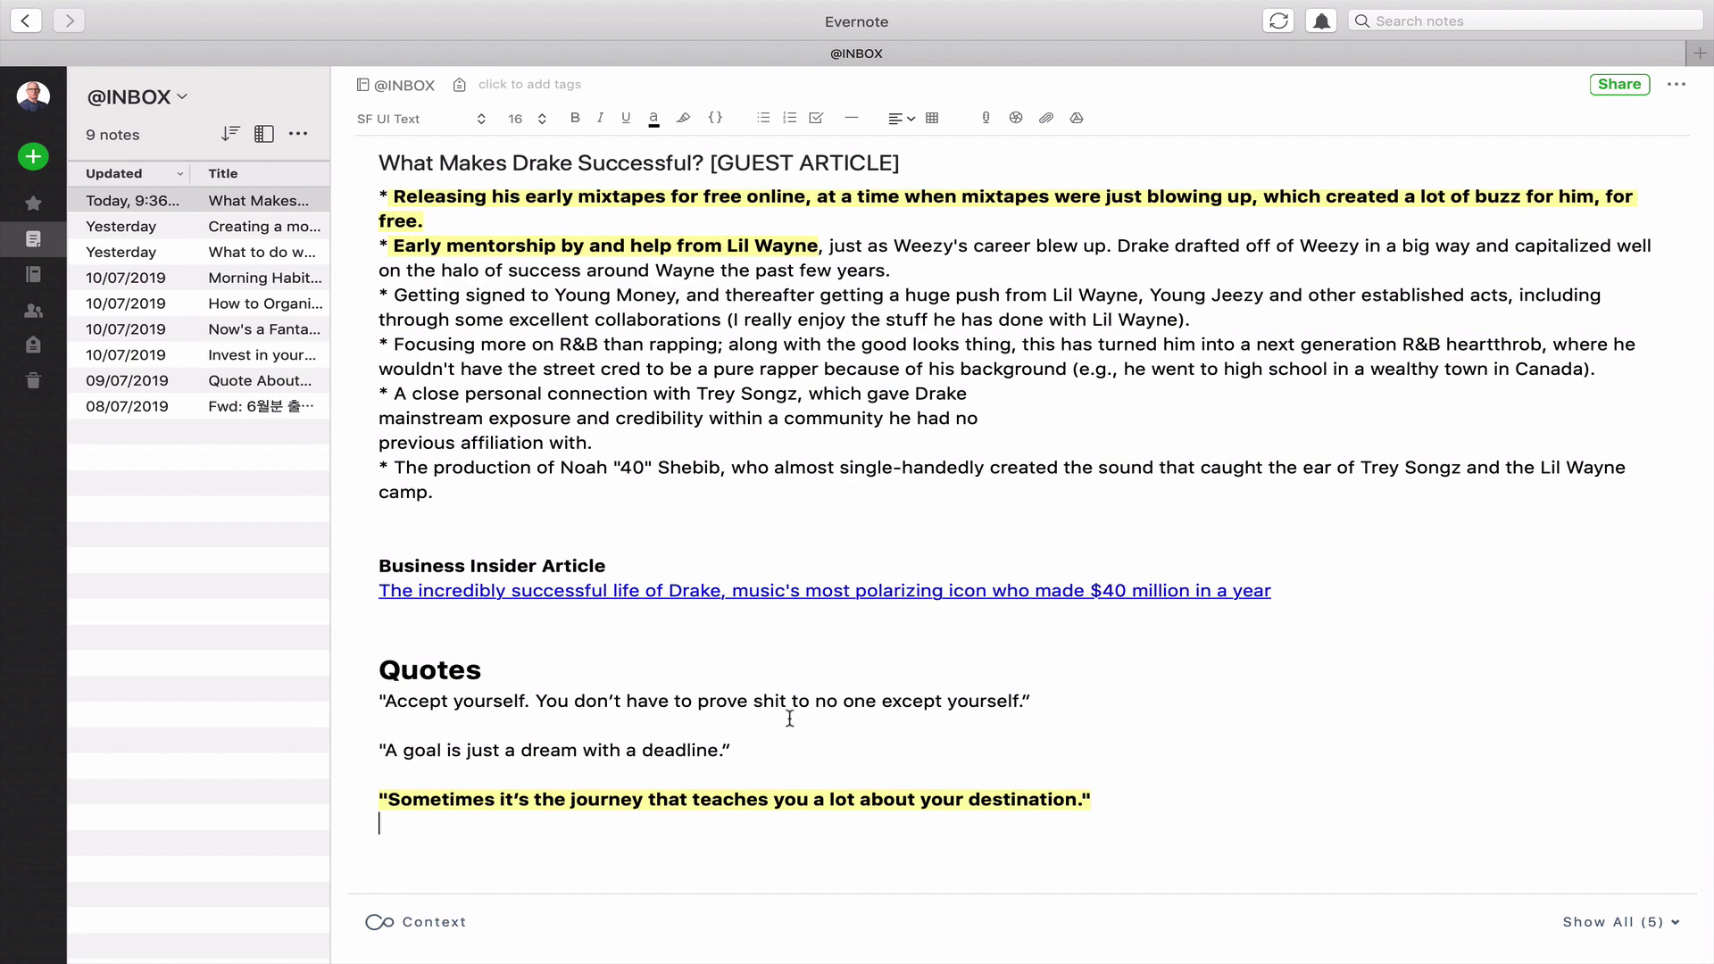
pyautogui.scroll(10, 771, 760)
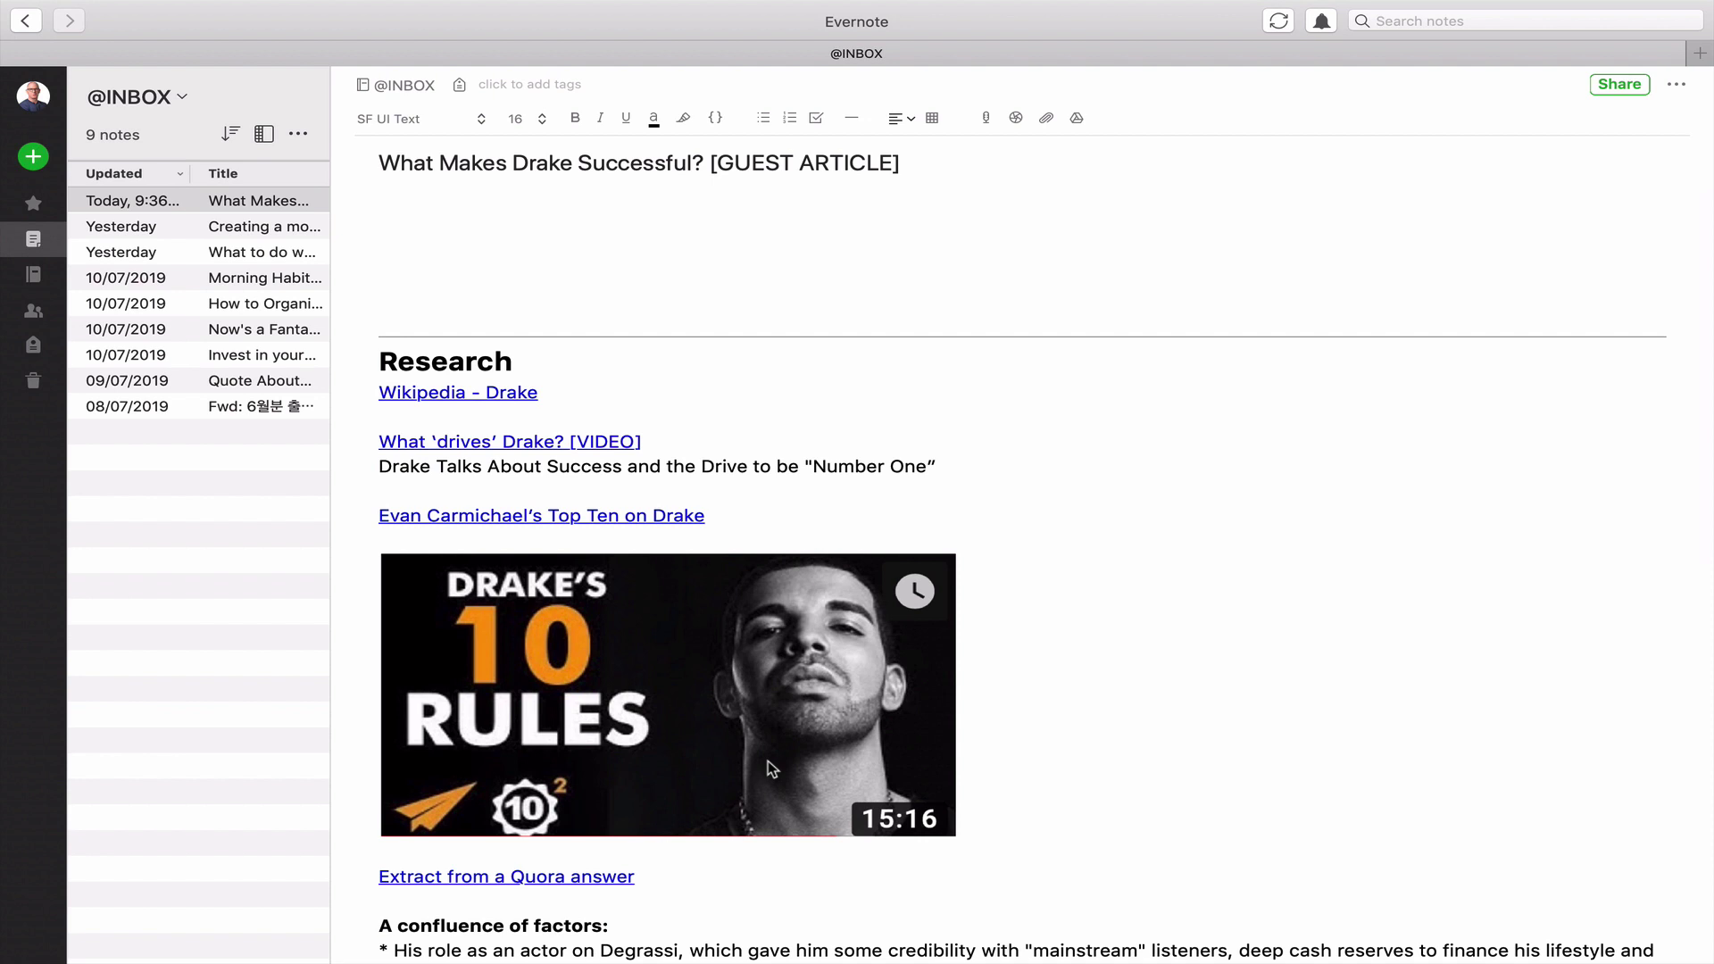
pyautogui.click(623, 266)
pyautogui.press('Up')
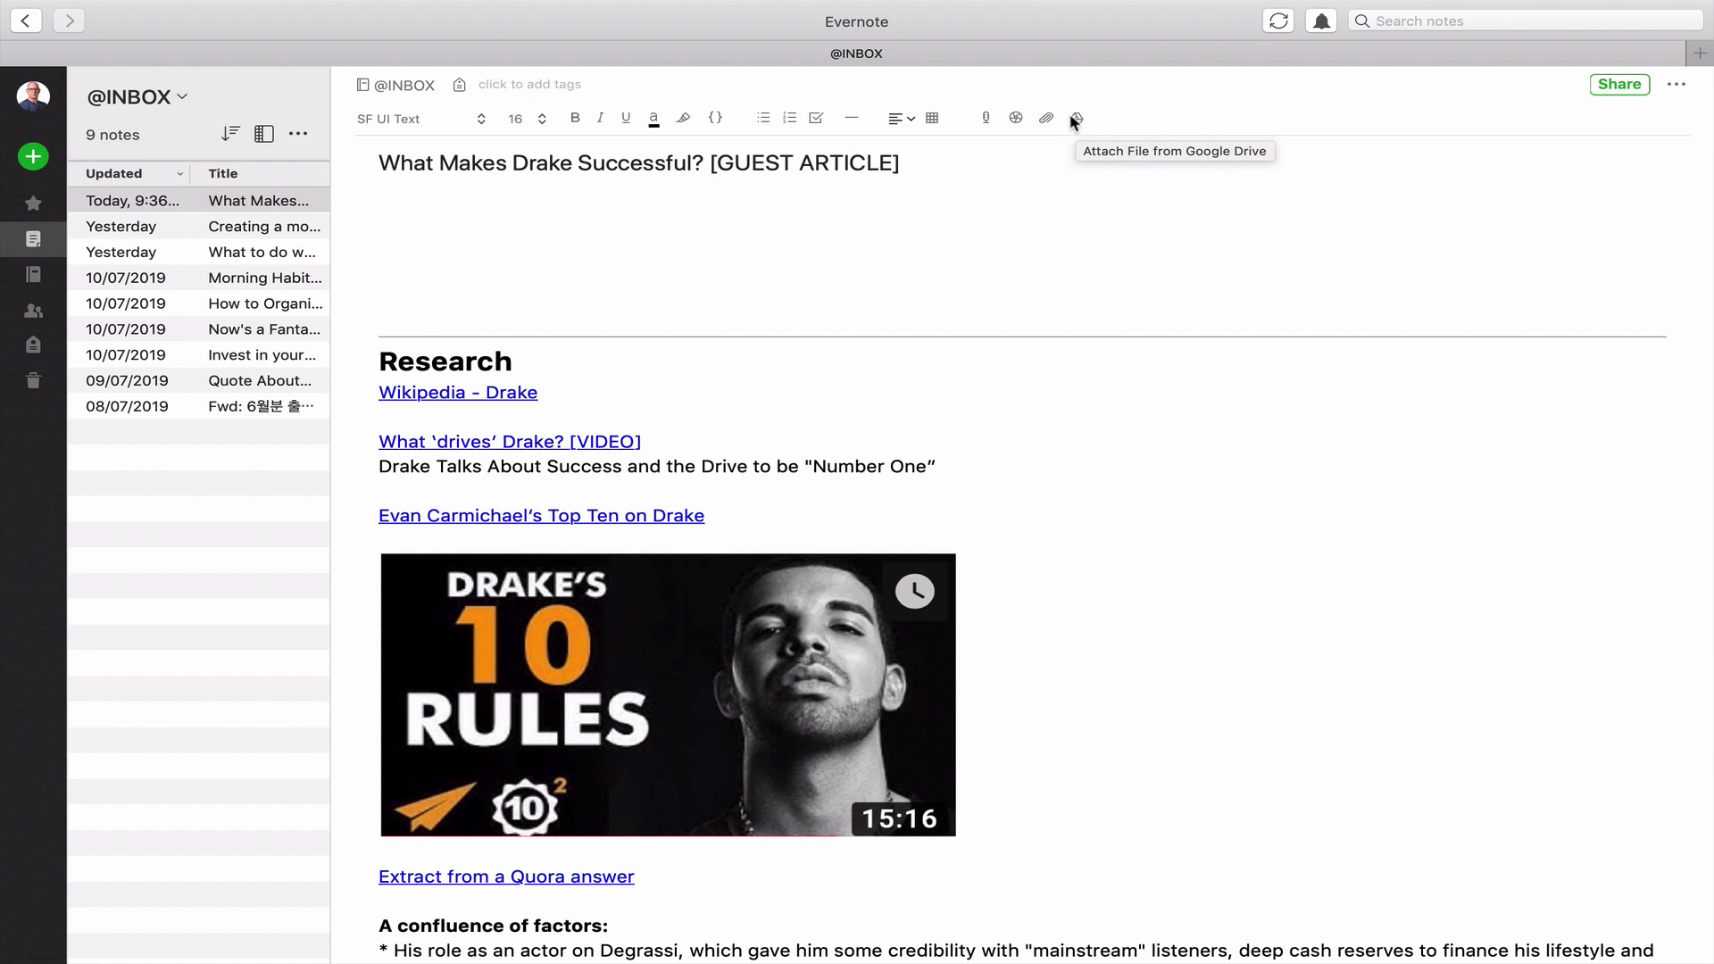
# Attach the 'What Makes Drake Successful' document from Google Drive below the title.
pyautogui.click(1076, 119)
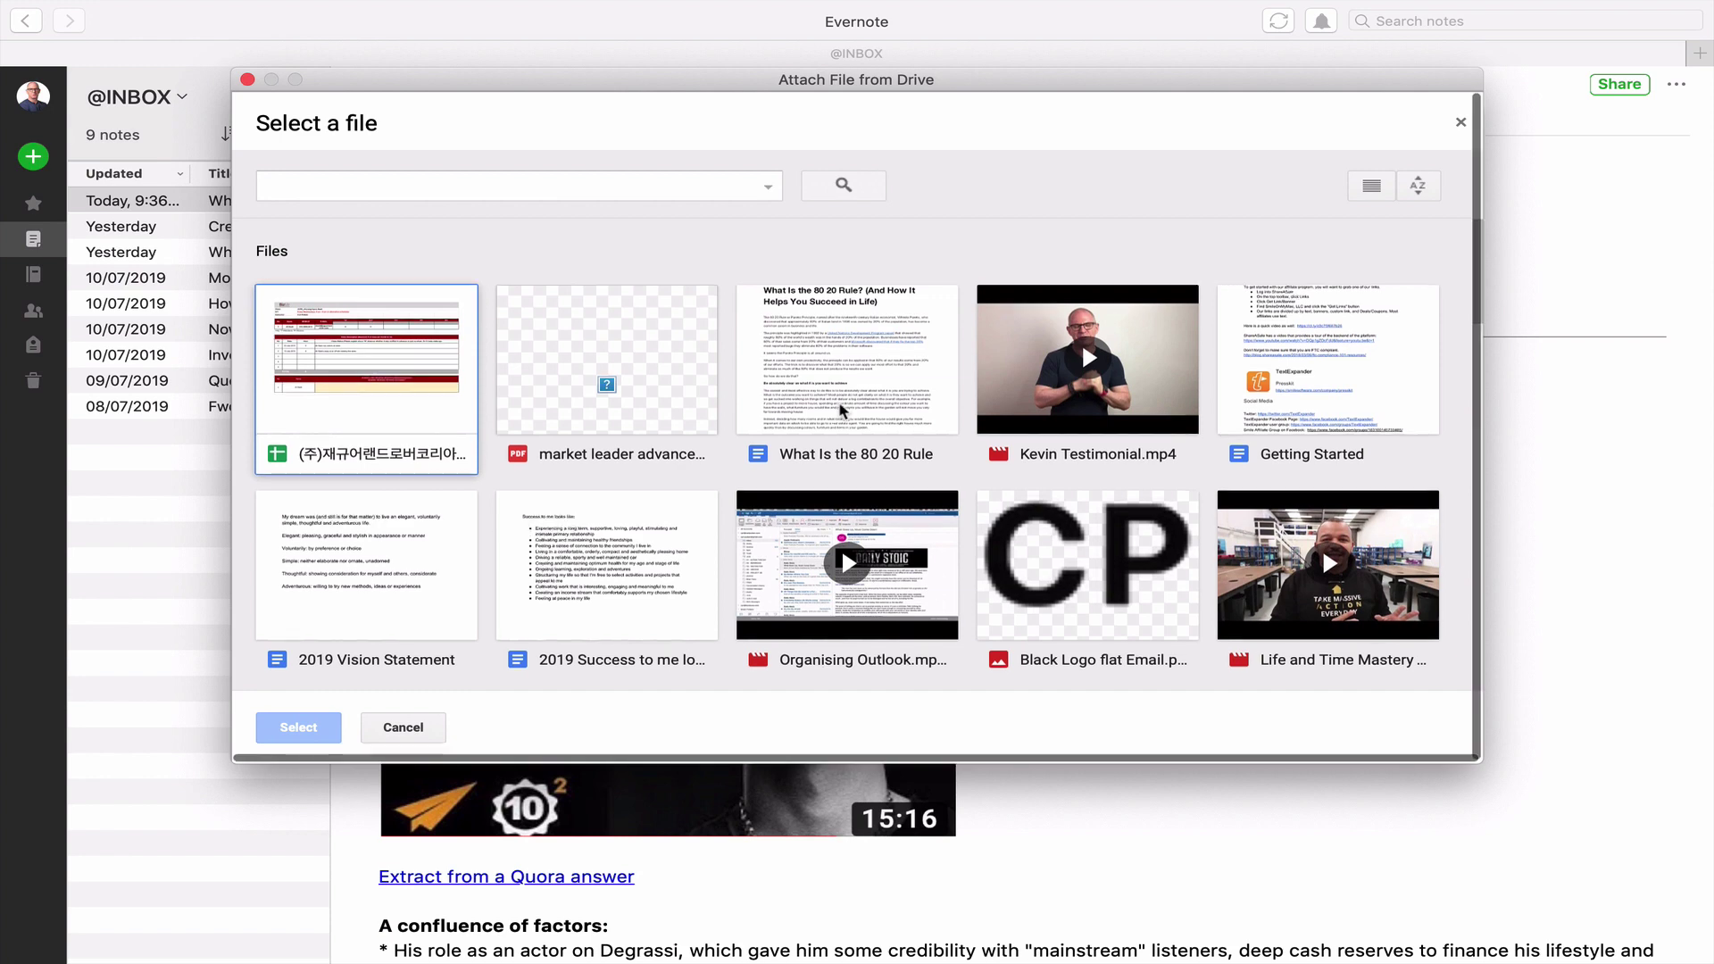
pyautogui.scroll(-2, 841, 409)
pyautogui.scroll(-10, 841, 409)
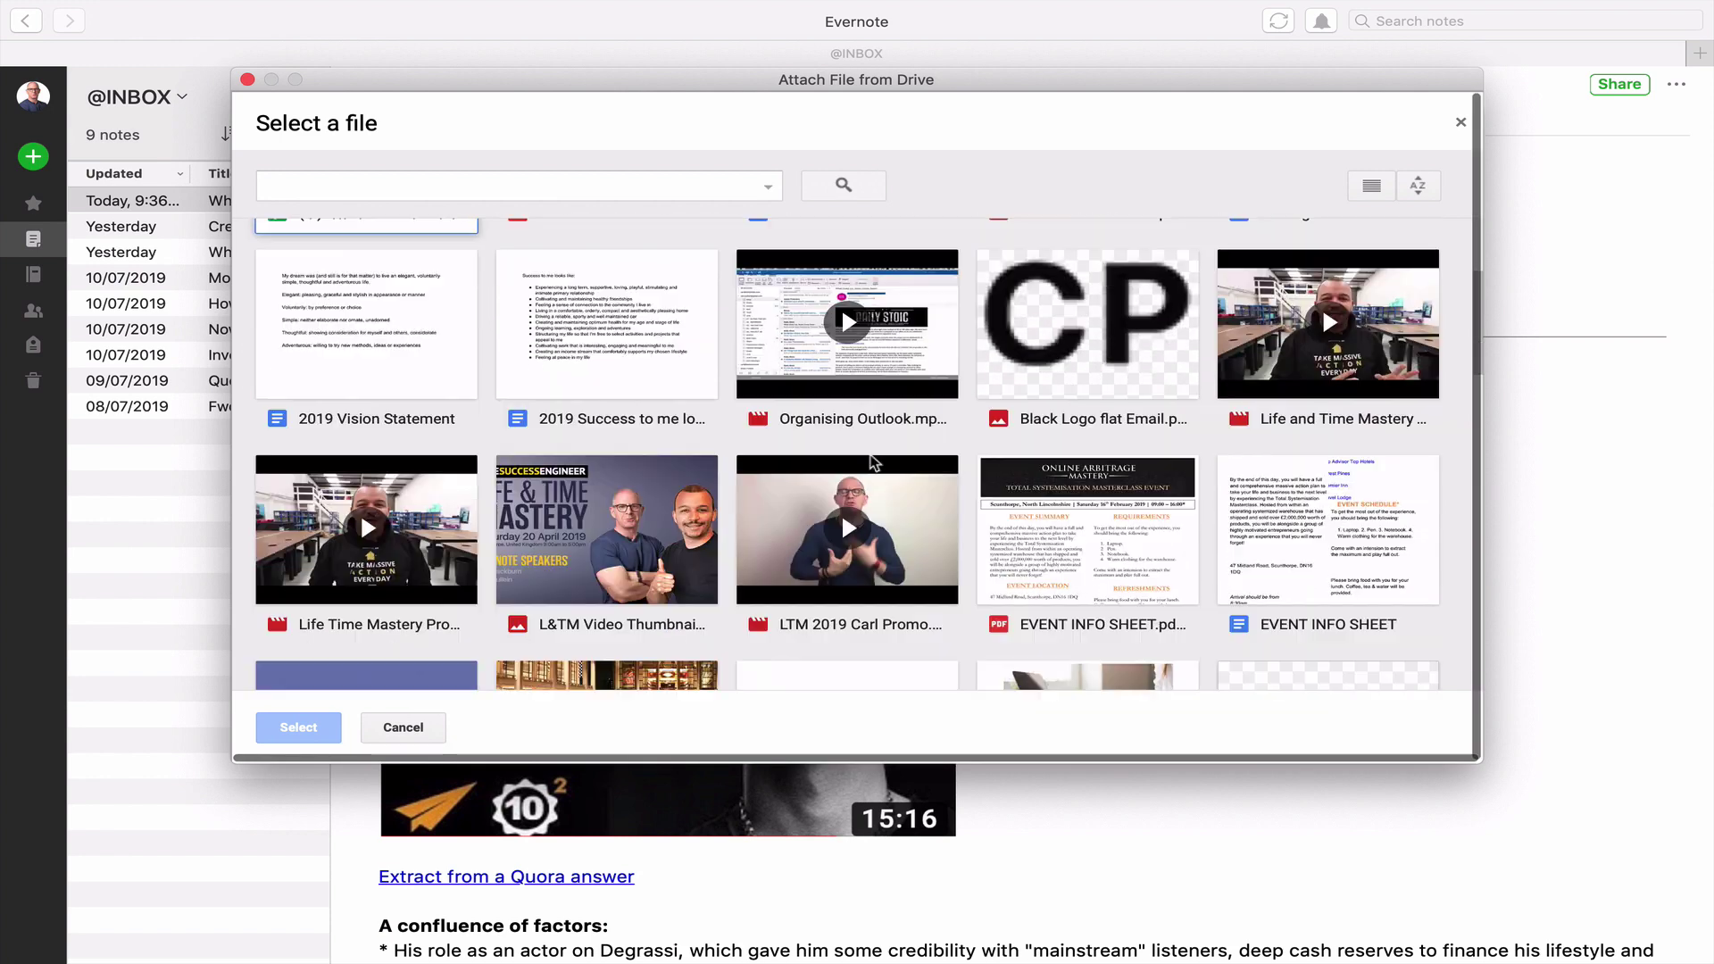
pyautogui.scroll(-6, 873, 461)
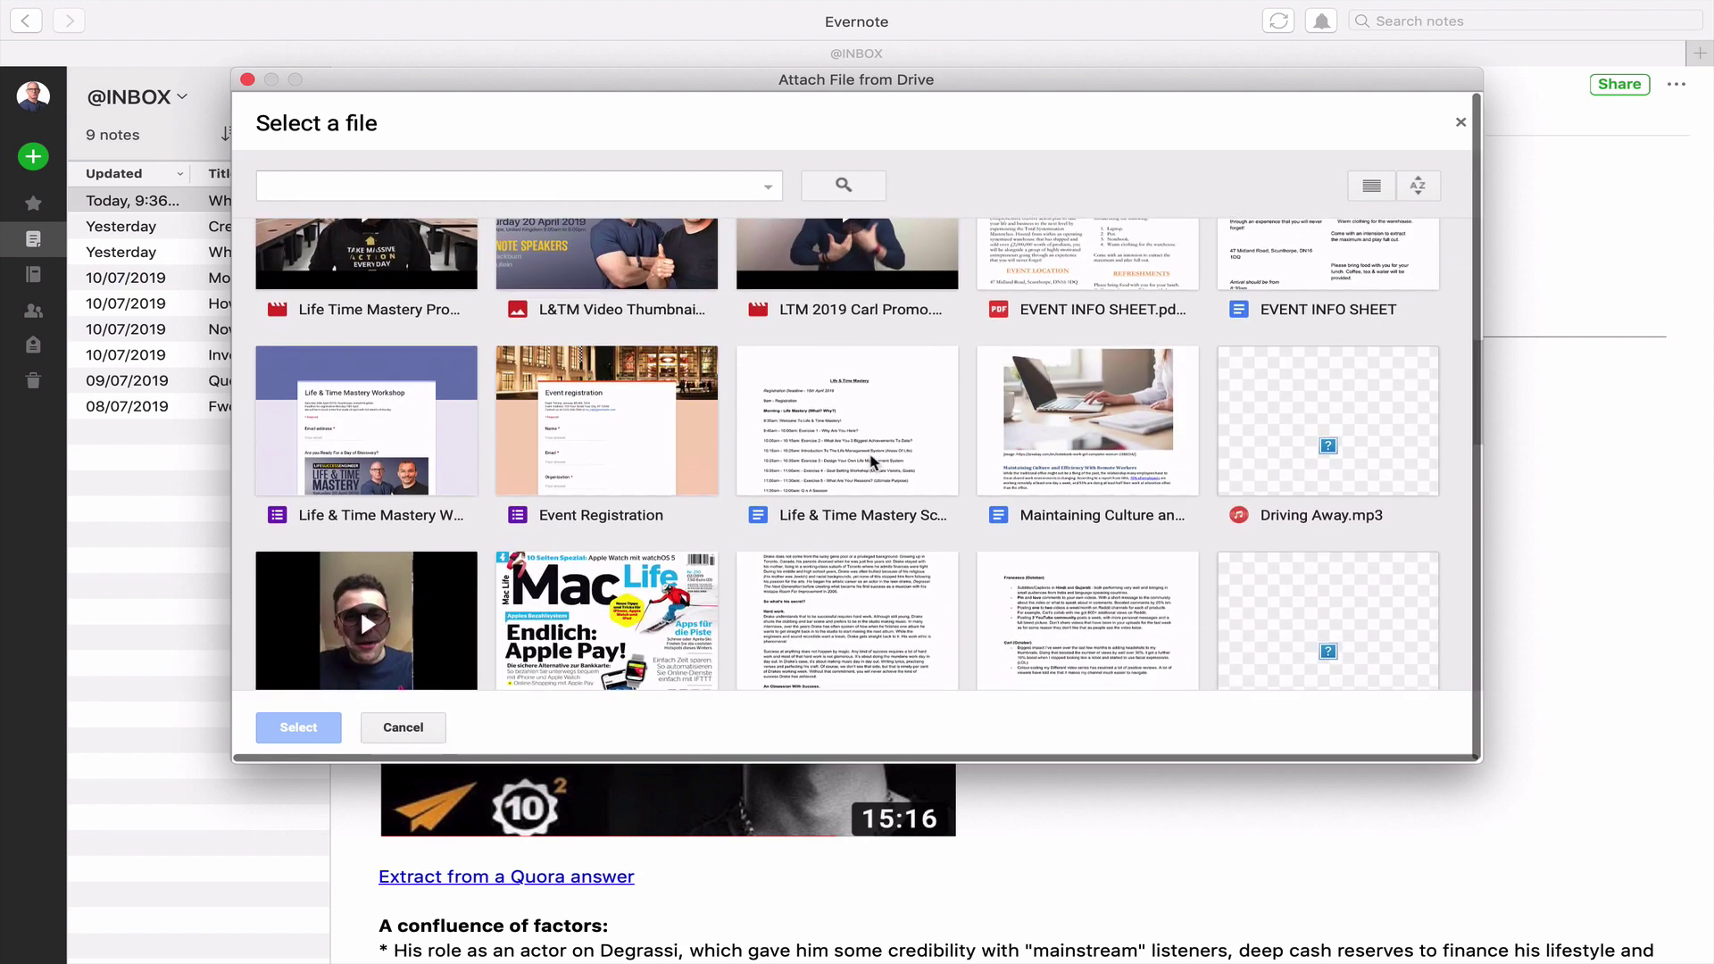
pyautogui.scroll(-2, 873, 462)
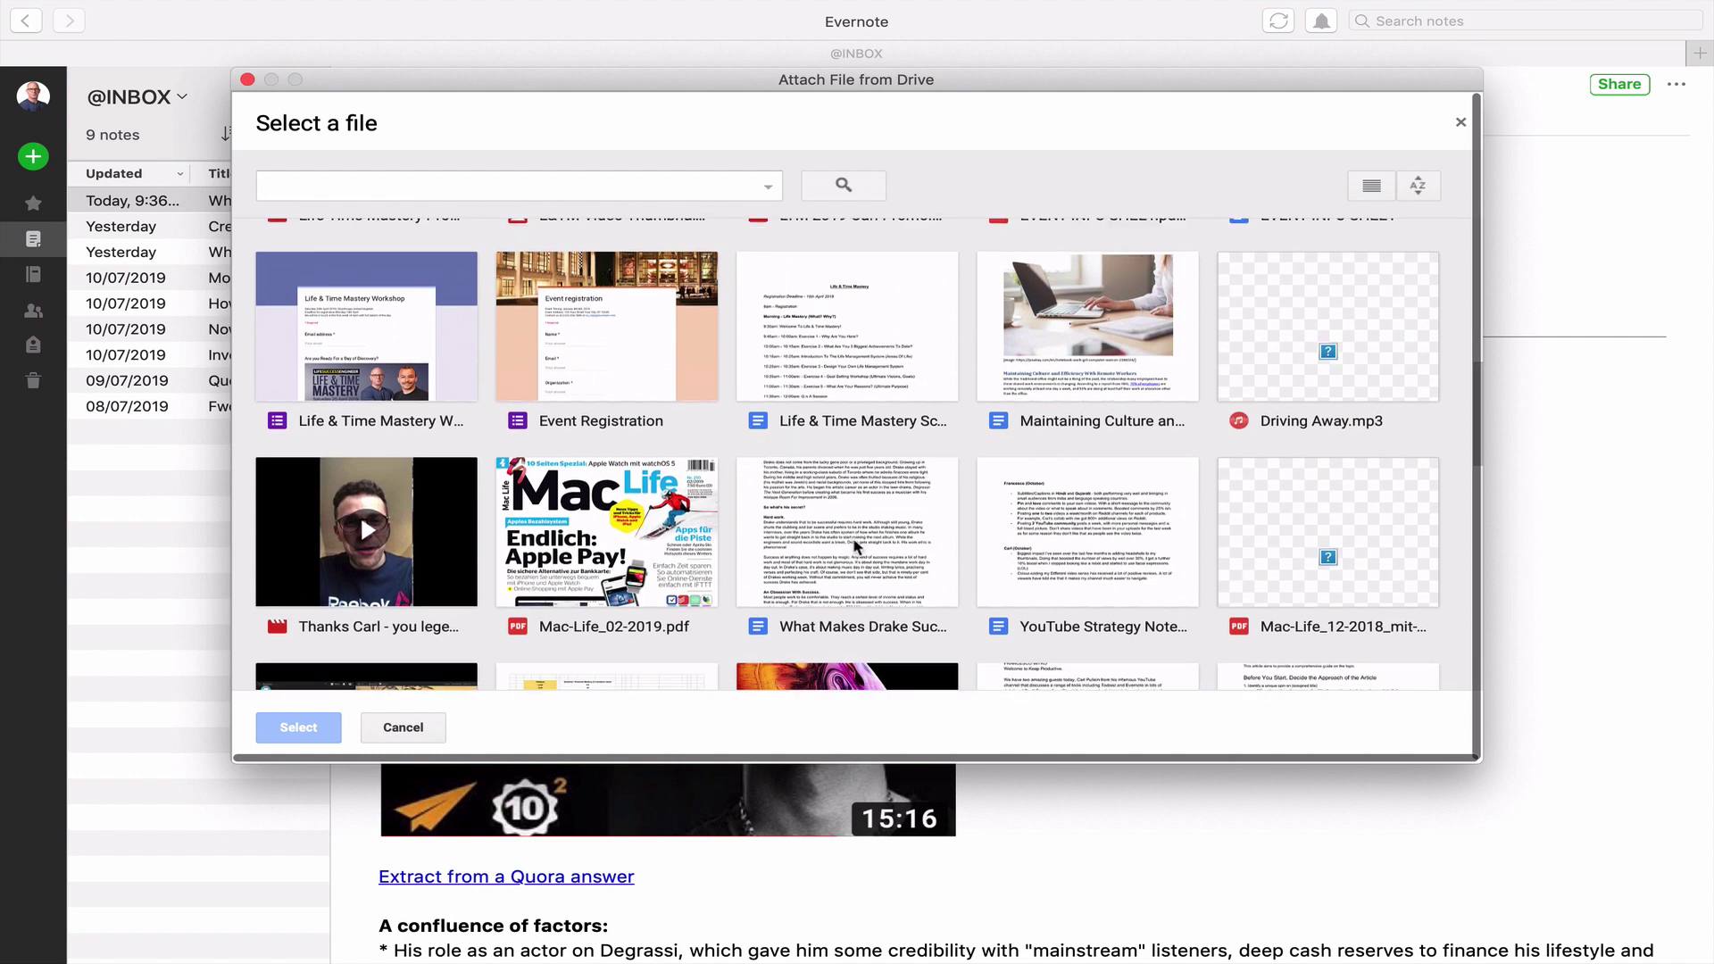
pyautogui.click(855, 546)
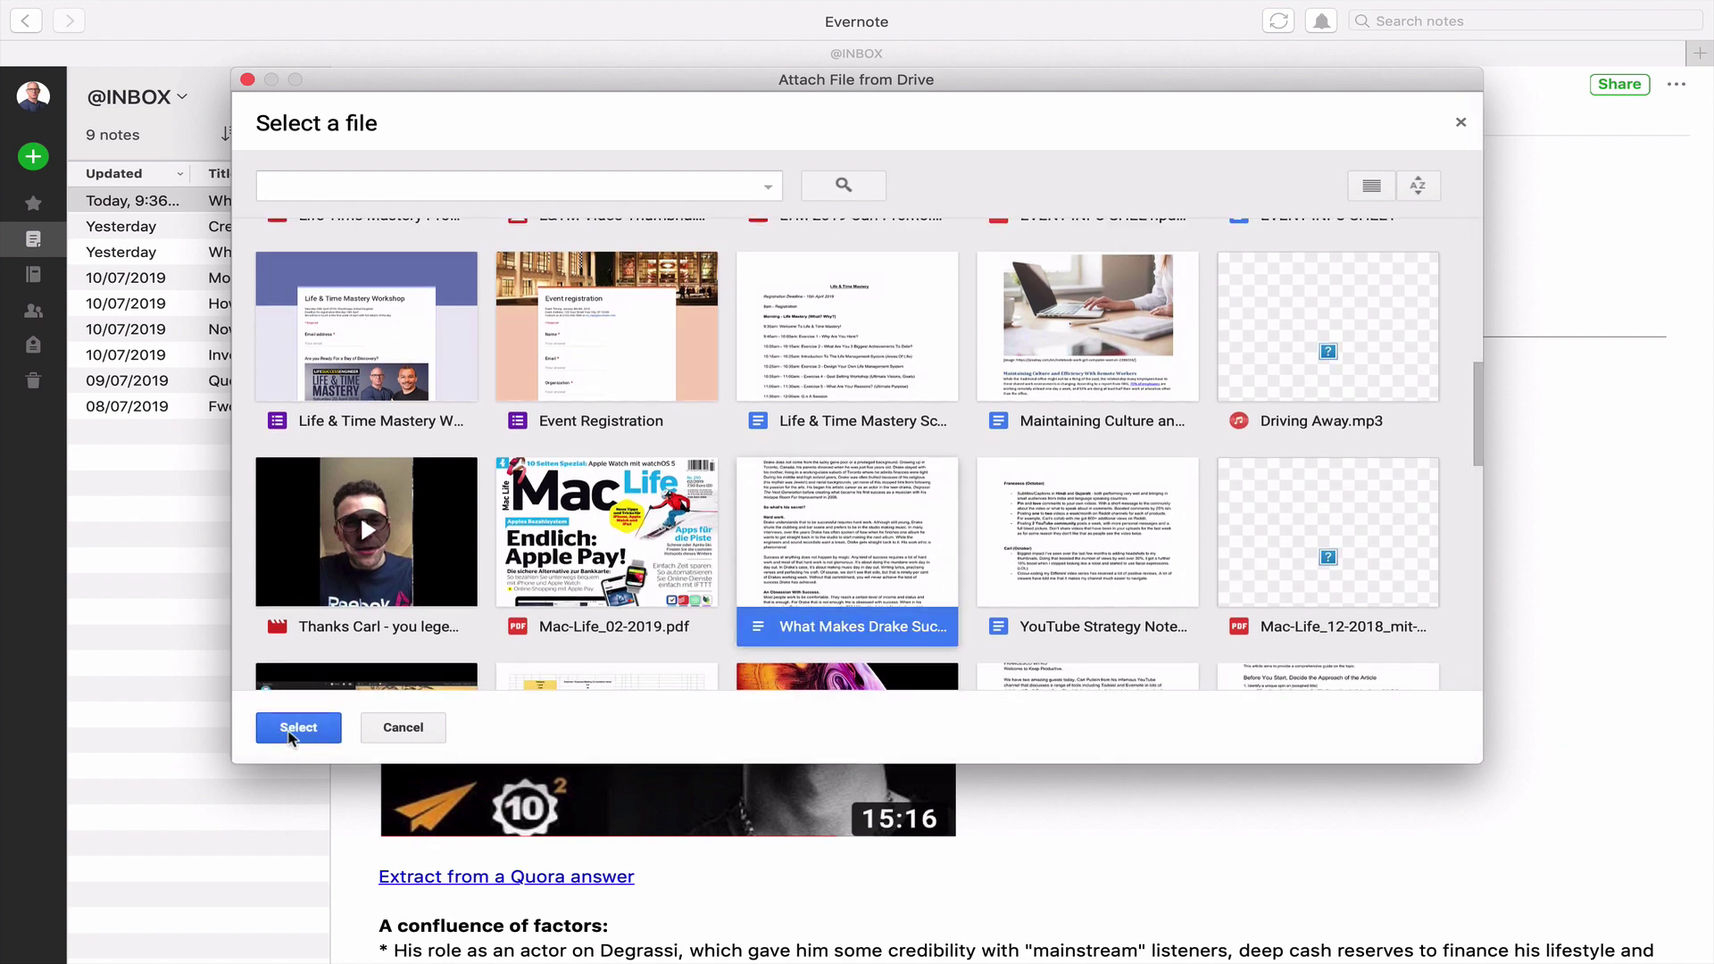
pyautogui.click(289, 734)
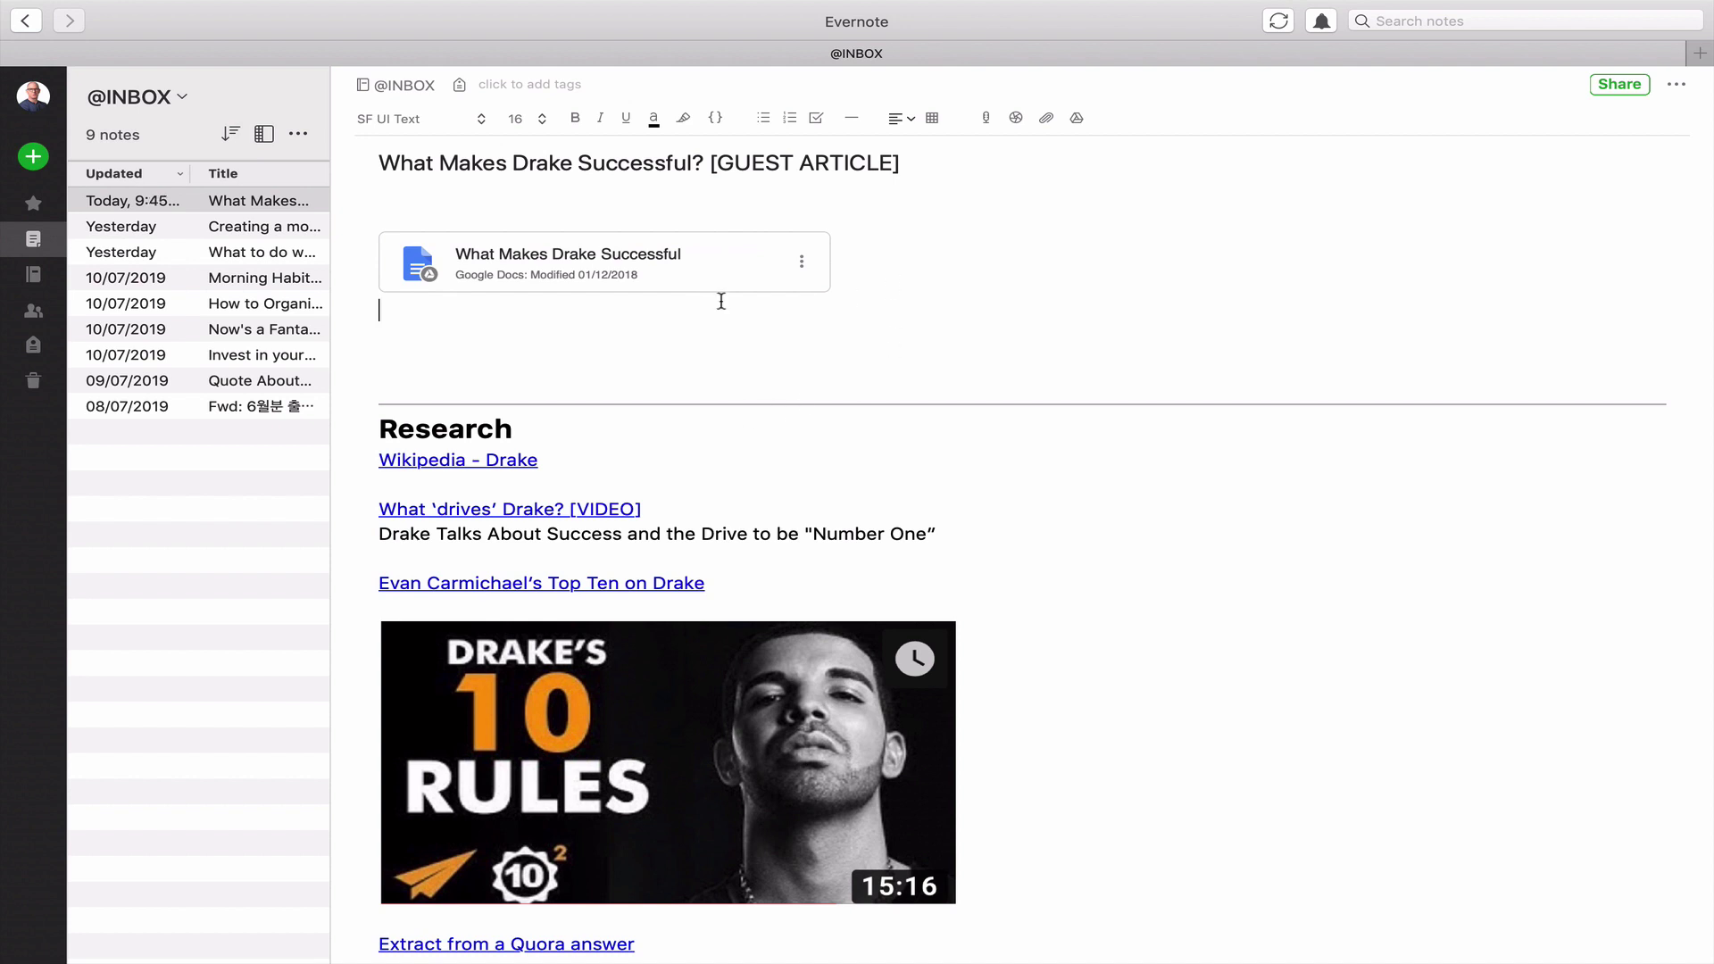
# Open the linked 'What Makes Drake Successful' Google Doc from its card in the note.
pyautogui.scroll(-6, 1042, 606)
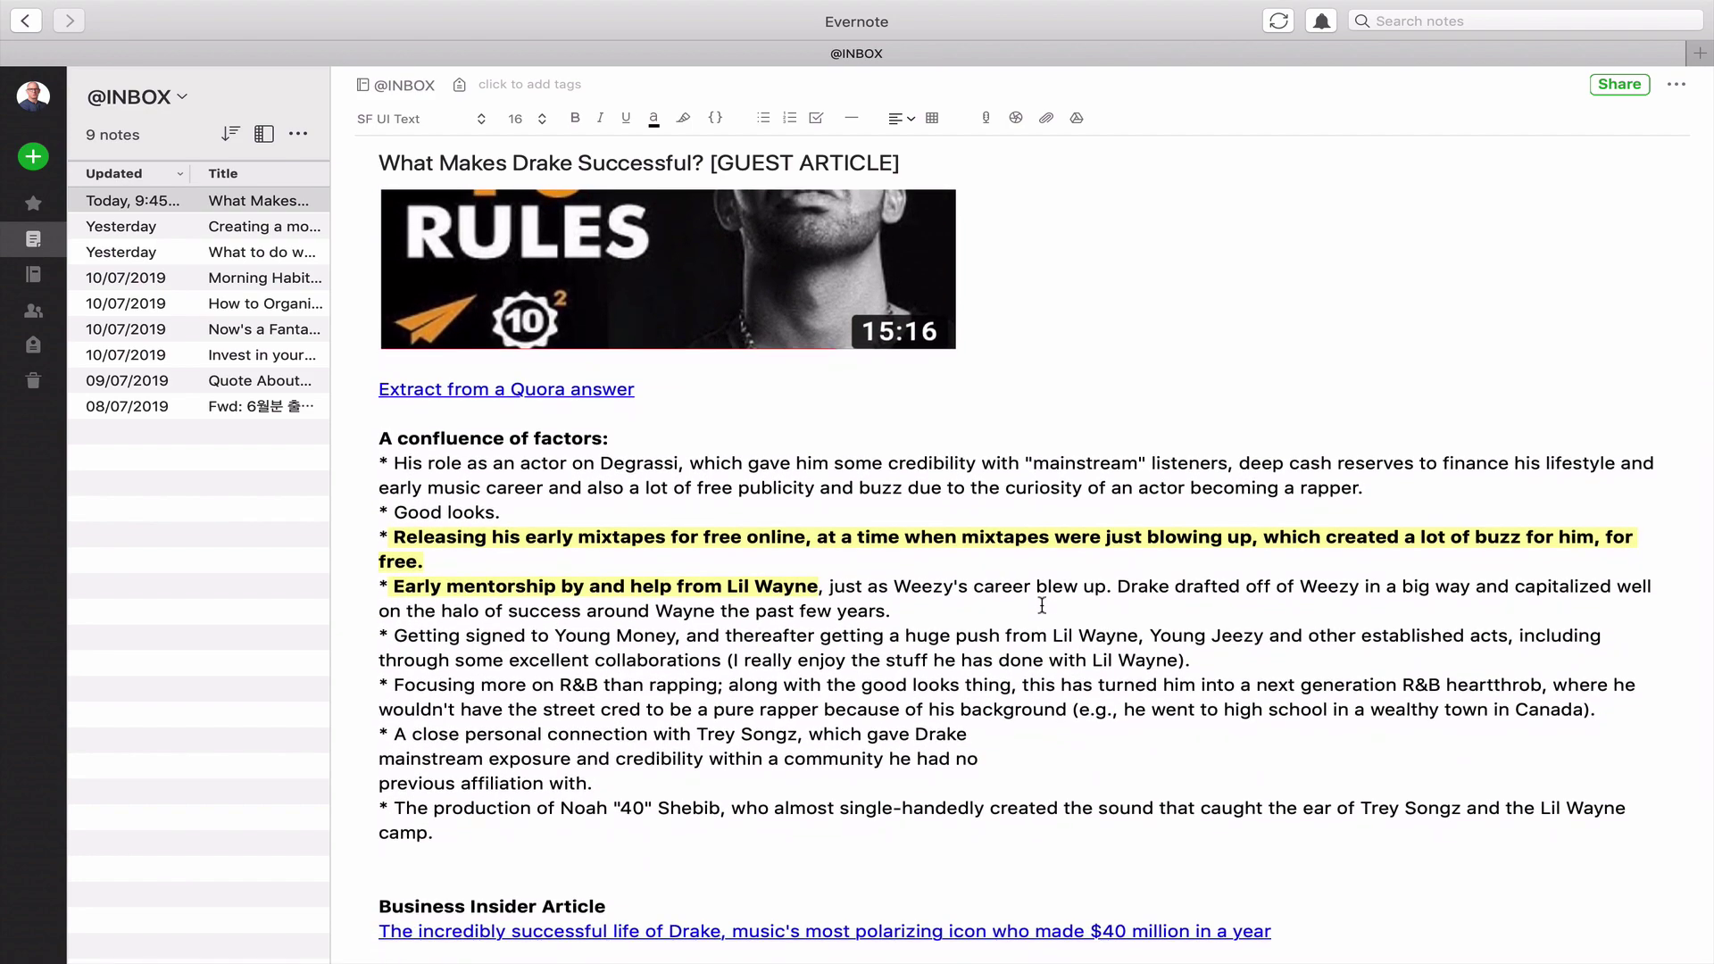
pyautogui.scroll(-4, 1042, 605)
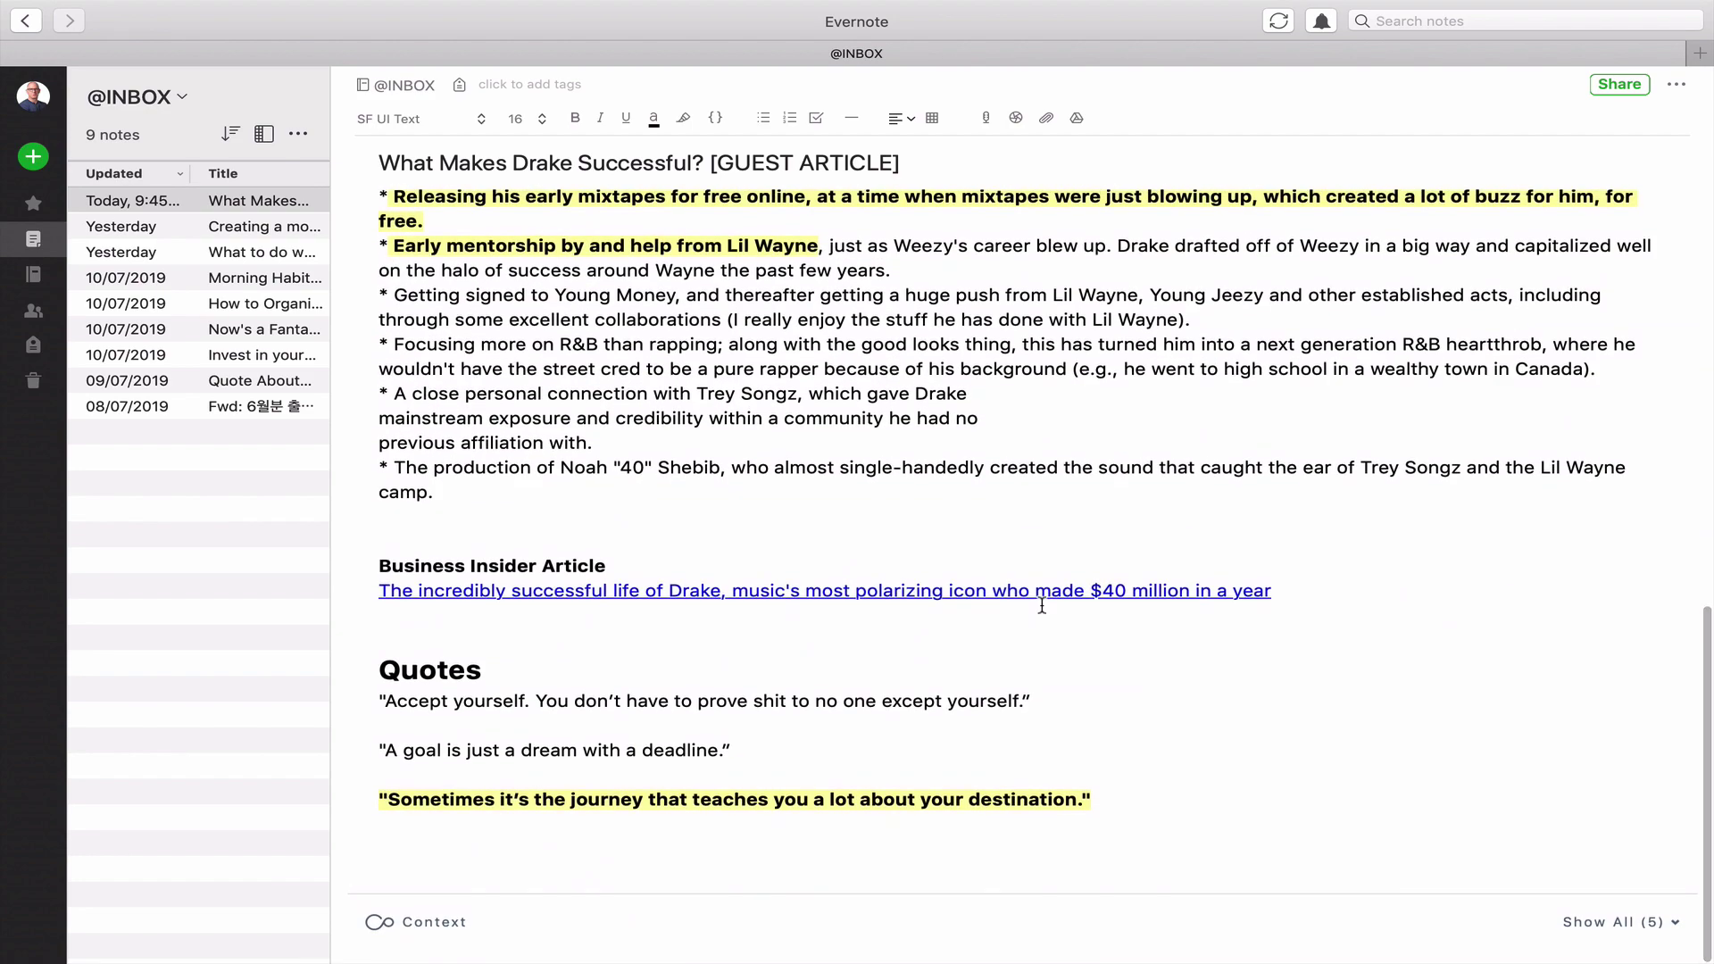
pyautogui.scroll(10, 1042, 605)
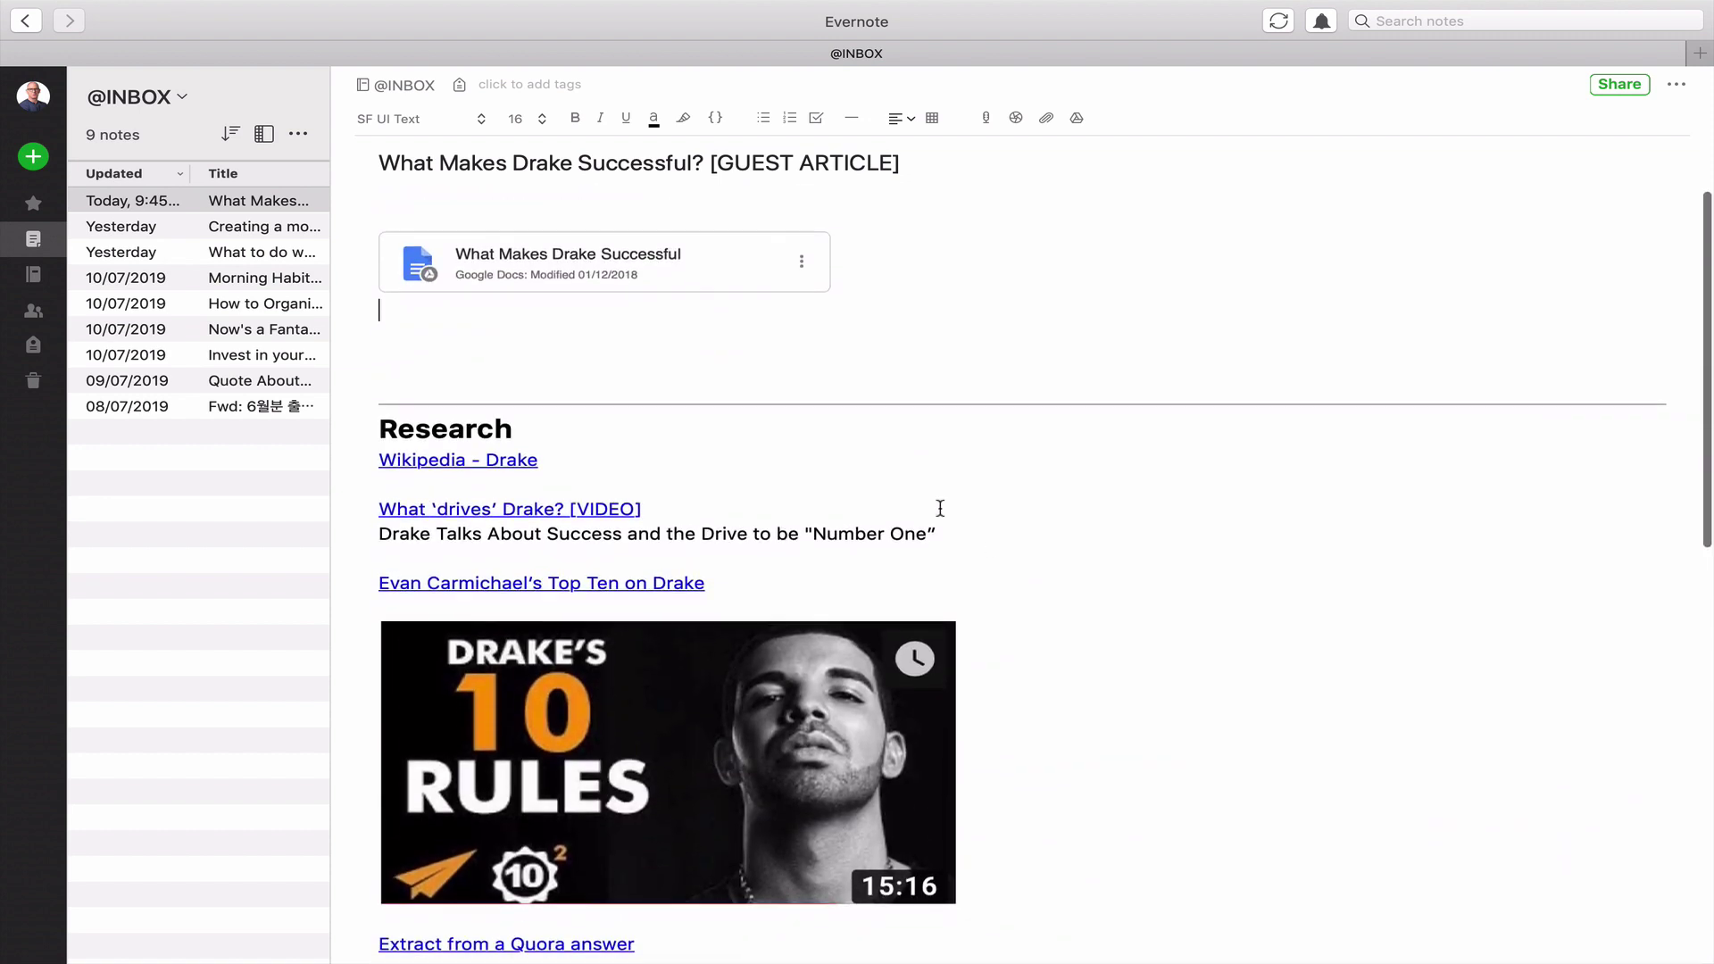
pyautogui.click(580, 259)
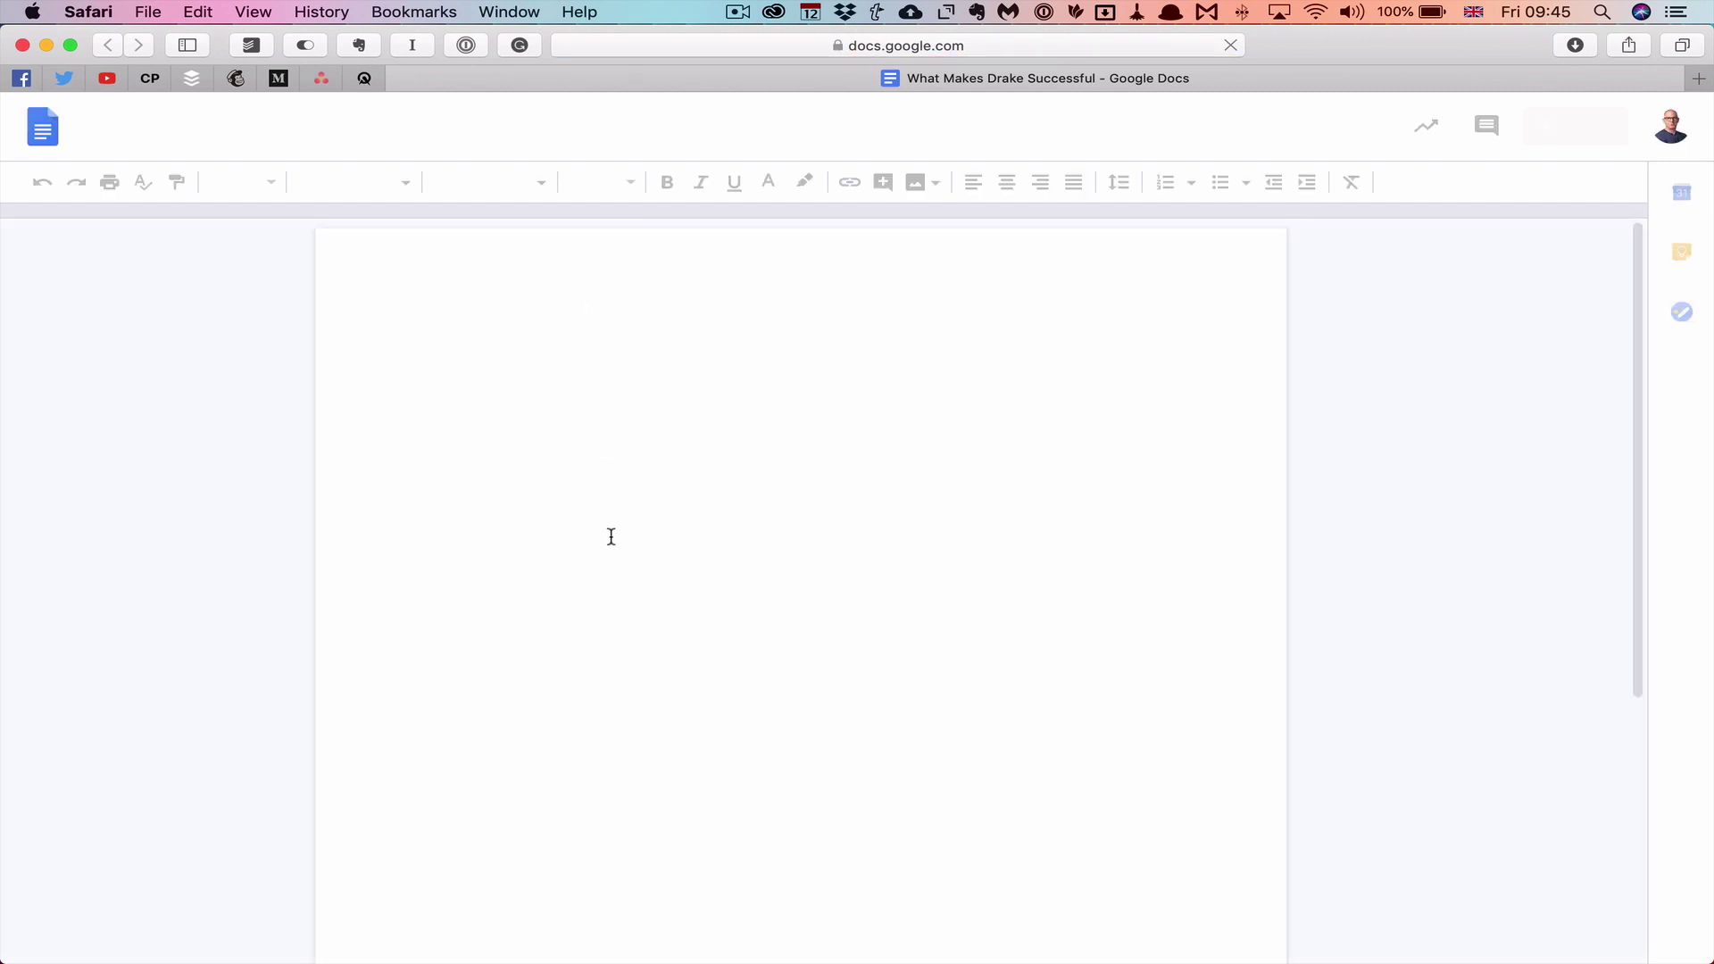
# Look over the Drake article in Google Docs, then return to the Evernote note.
pyautogui.scroll(-5, 625, 607)
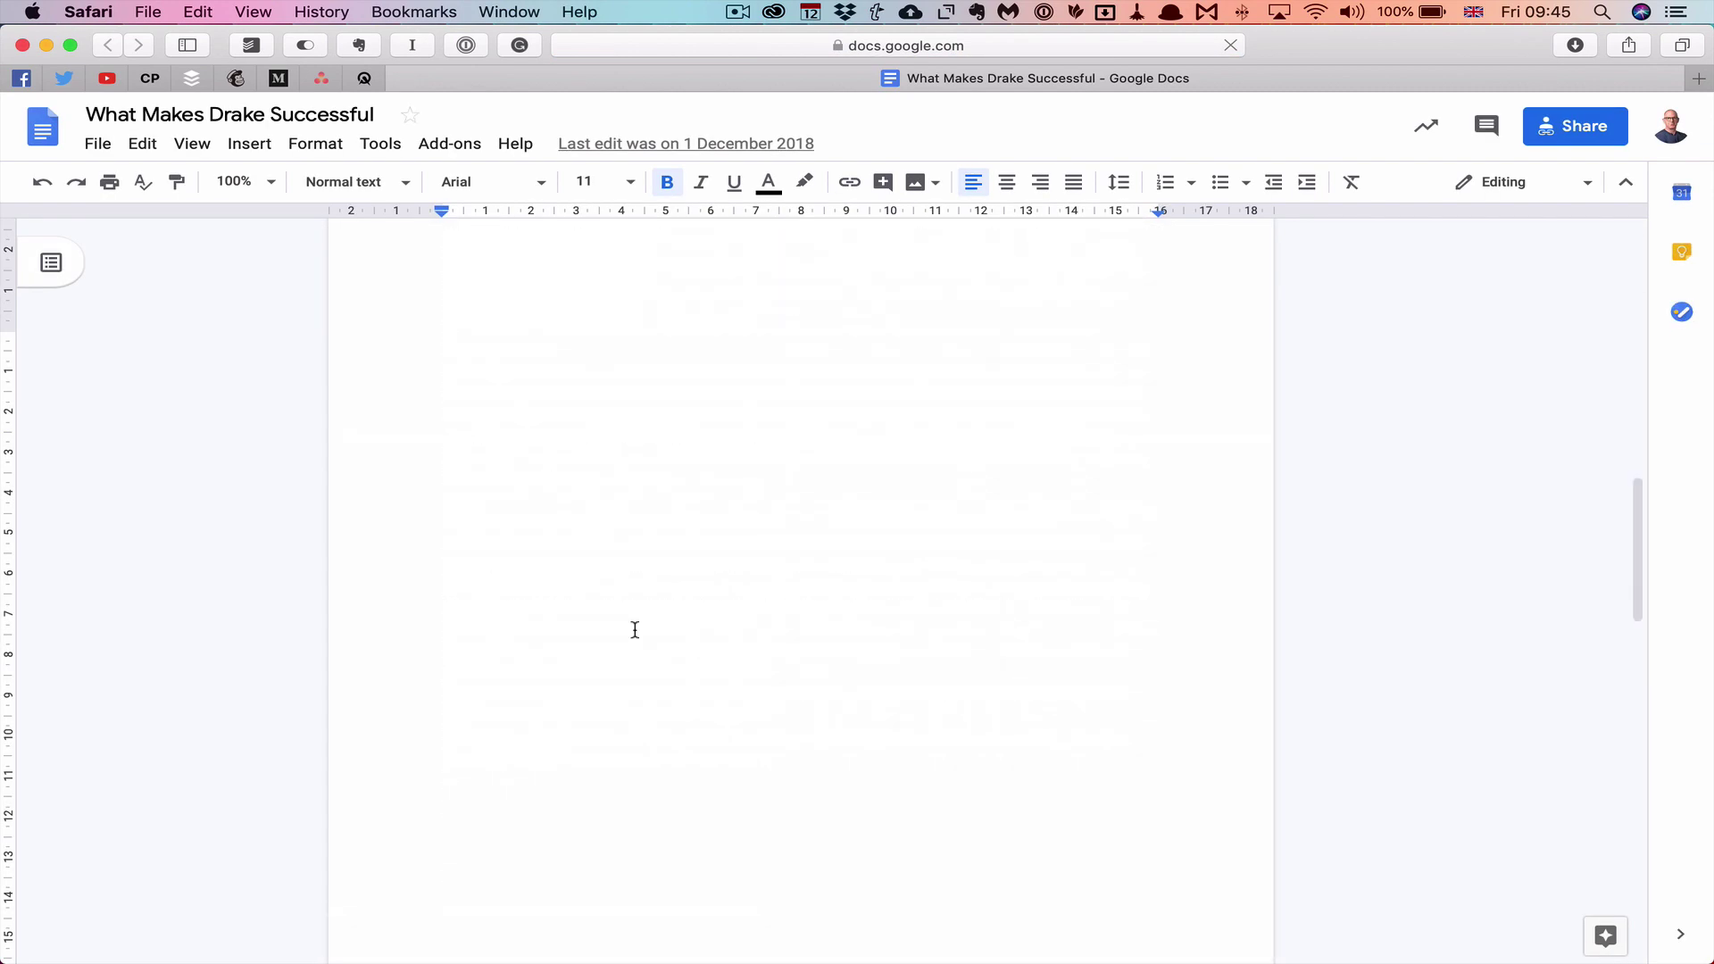
pyautogui.scroll(-3, 634, 631)
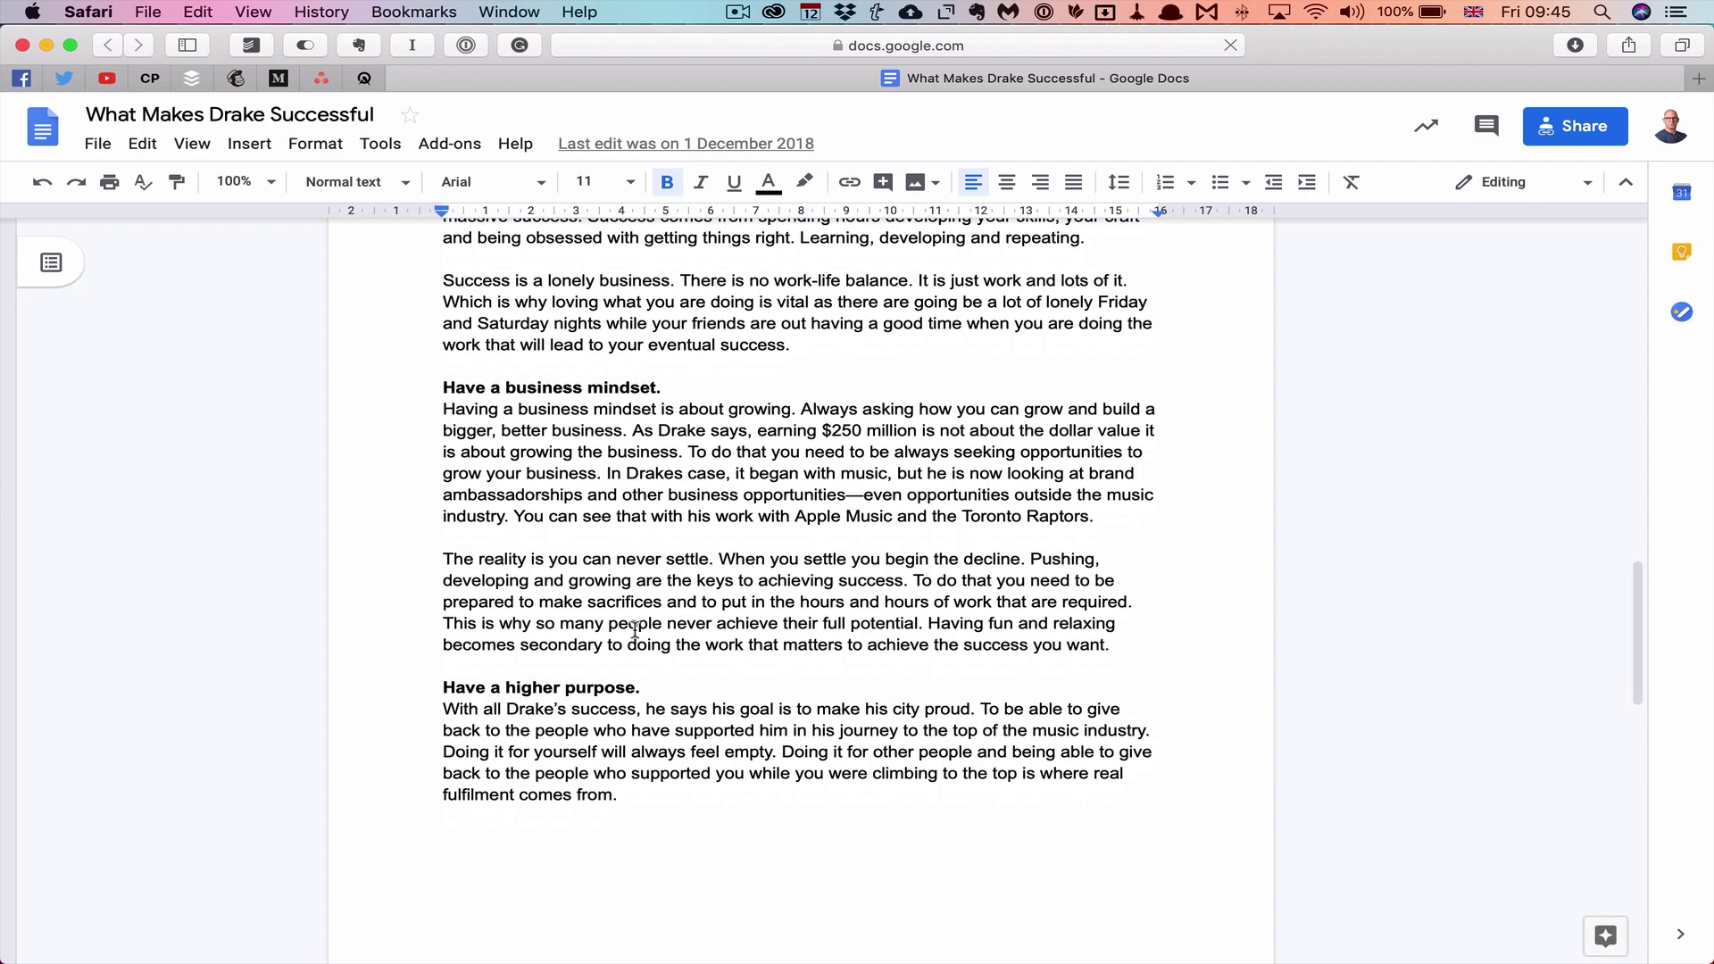
pyautogui.scroll(15, 635, 630)
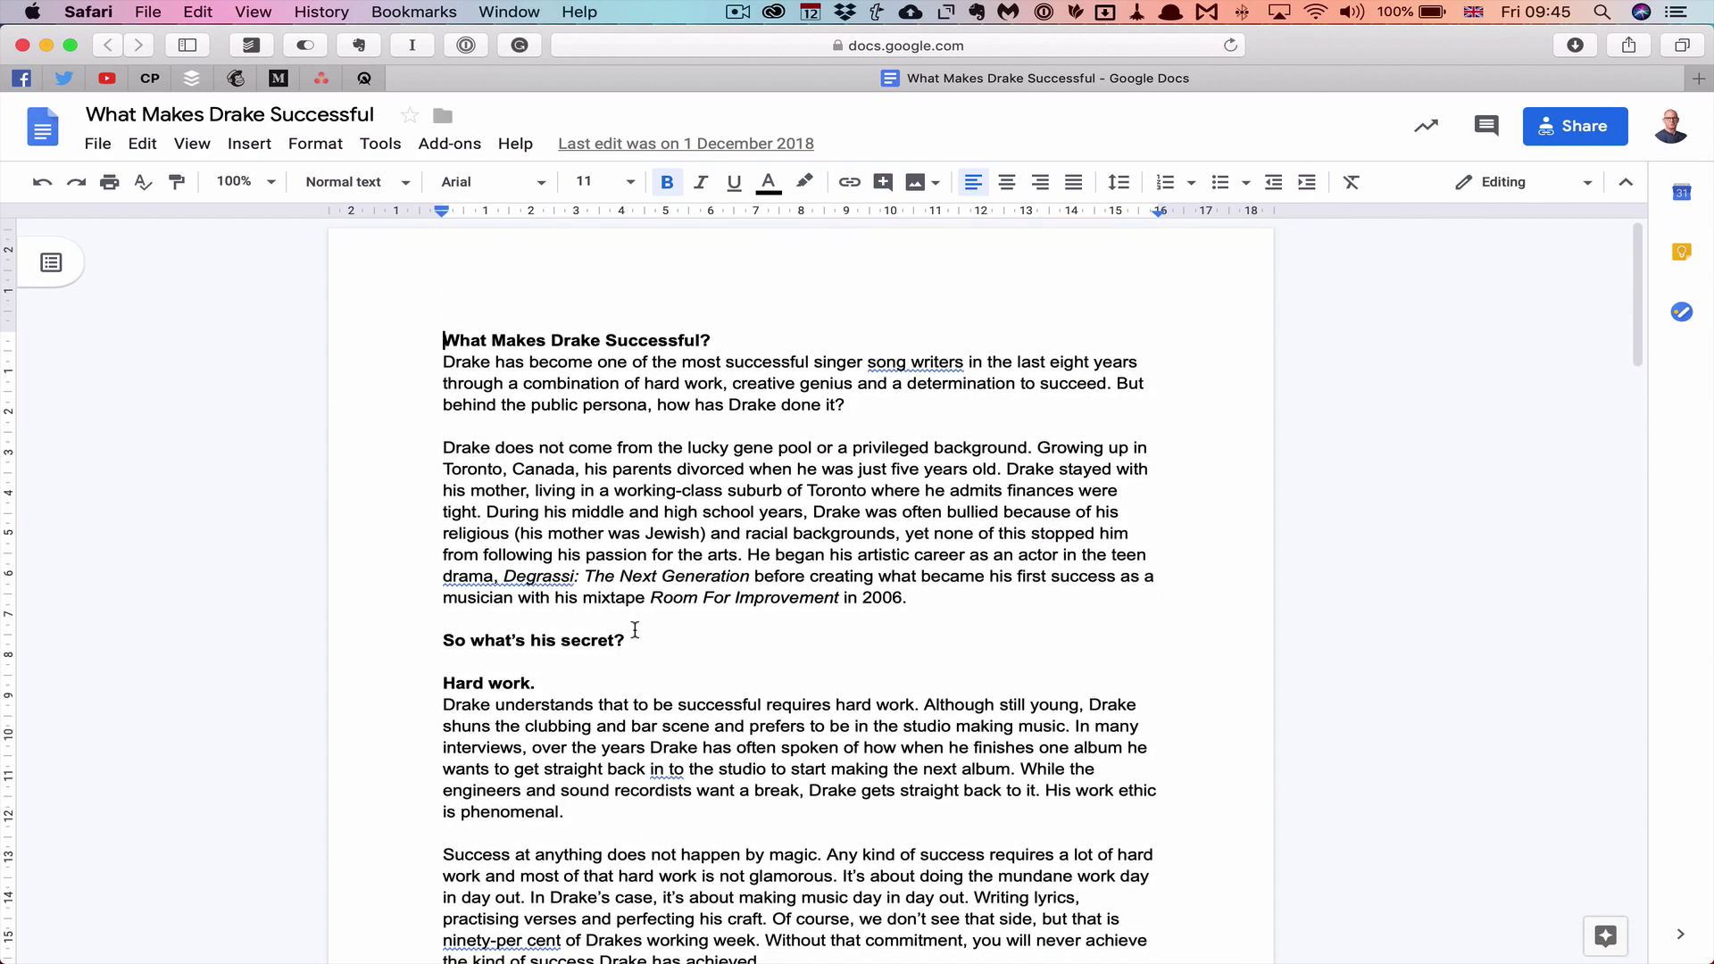
pyautogui.press('super+Tab')
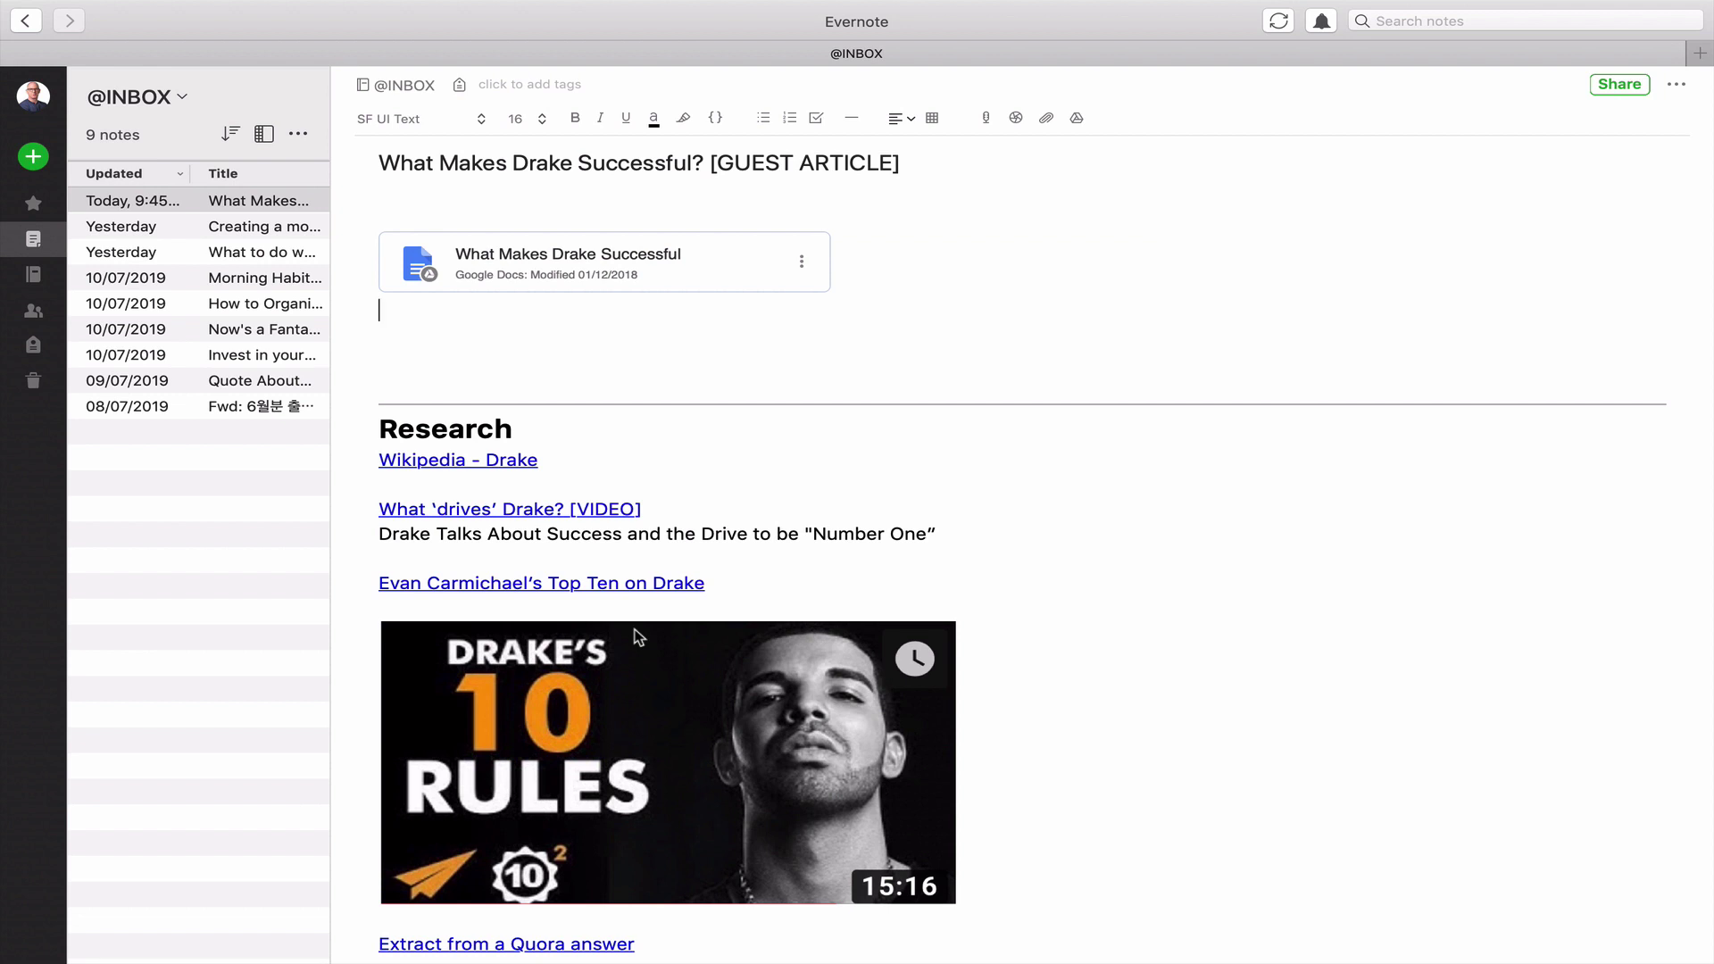
# Add a blank line below the Google Docs card and put the cursor on it.
pyautogui.press('Return')
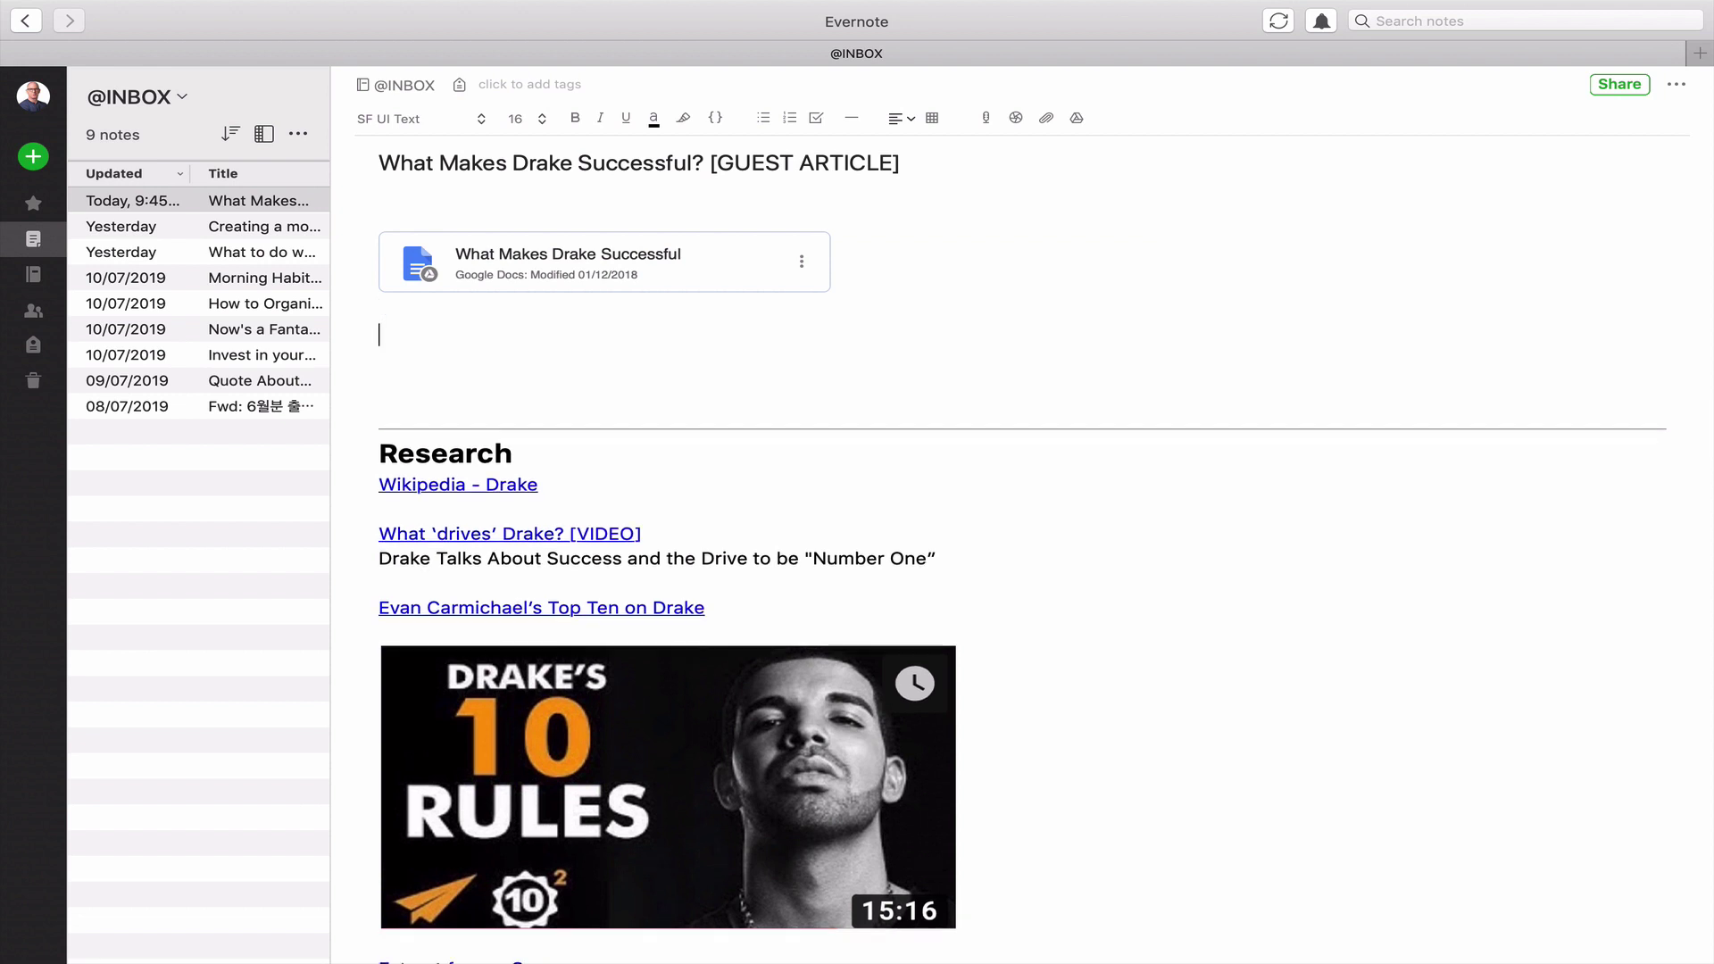
pyautogui.tripleClick(635, 630)
pyautogui.click(832, 397)
pyautogui.press('Up')
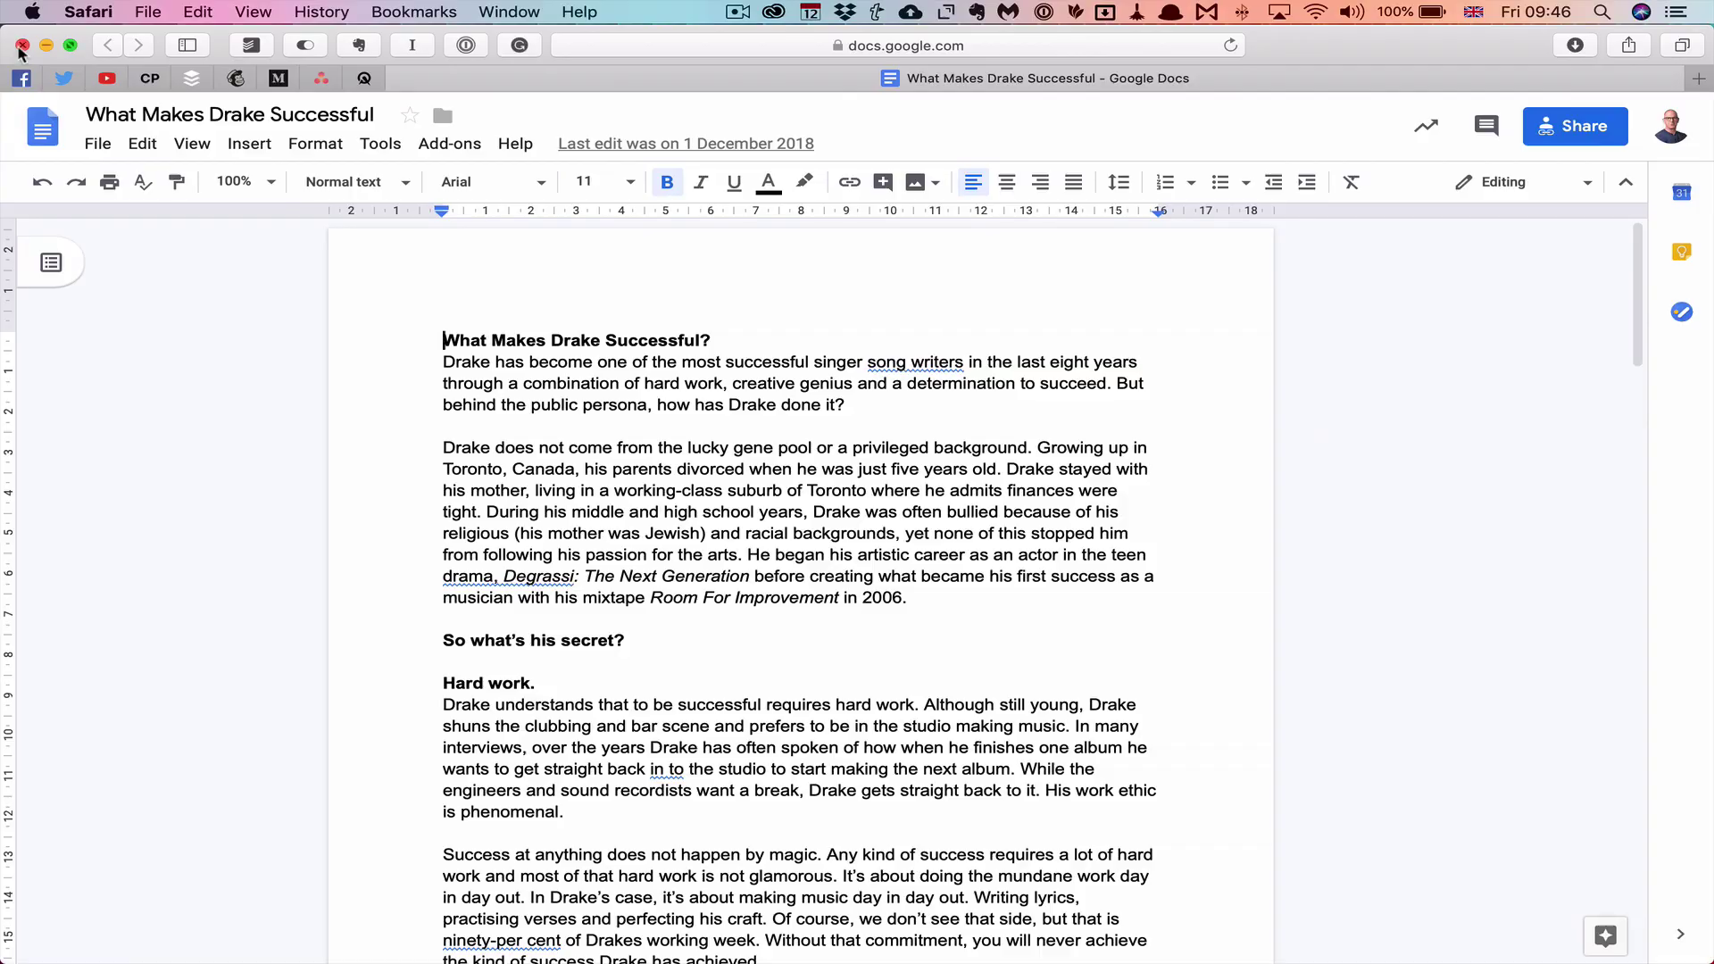
# Close the browser and drag the article's Pages file from the desktop into the note below the Docs card.
pyautogui.click(21, 45)
pyautogui.click(1662, 182)
pyautogui.moveTo(1652, 184); pyautogui.dragTo(521, 340)
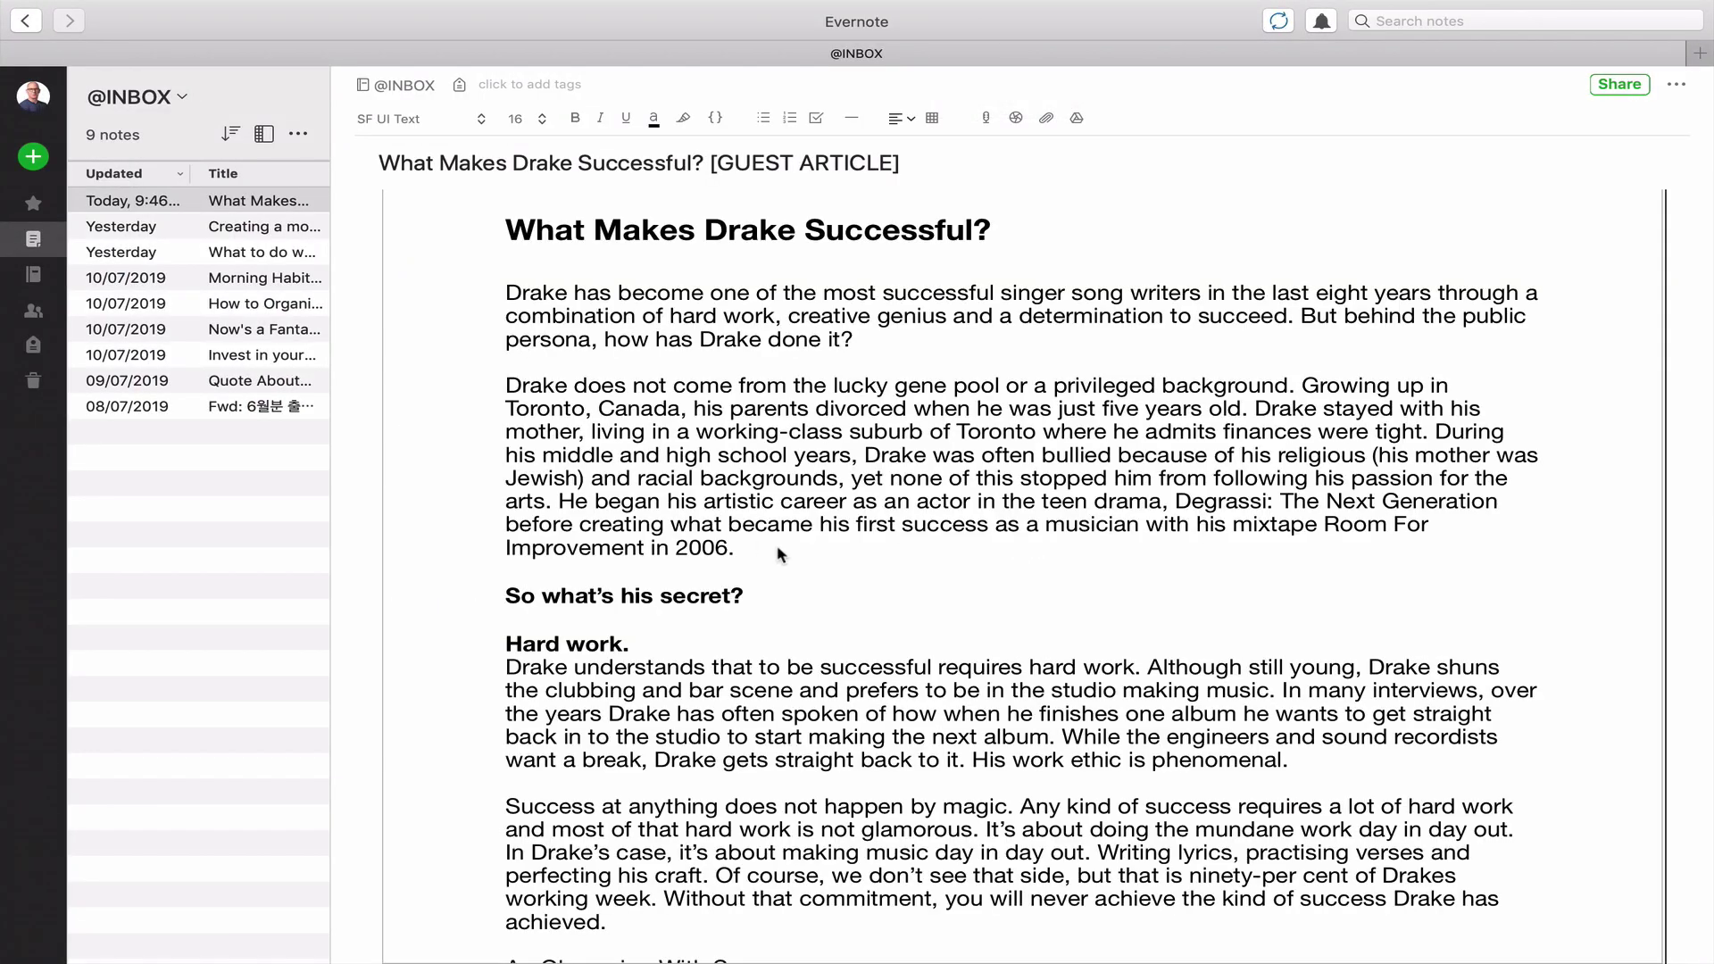
# Switch the Pages file from inline preview to View As Attachment, then place the cursor after it.
pyautogui.scroll(-10, 785, 555)
pyautogui.scroll(5, 780, 553)
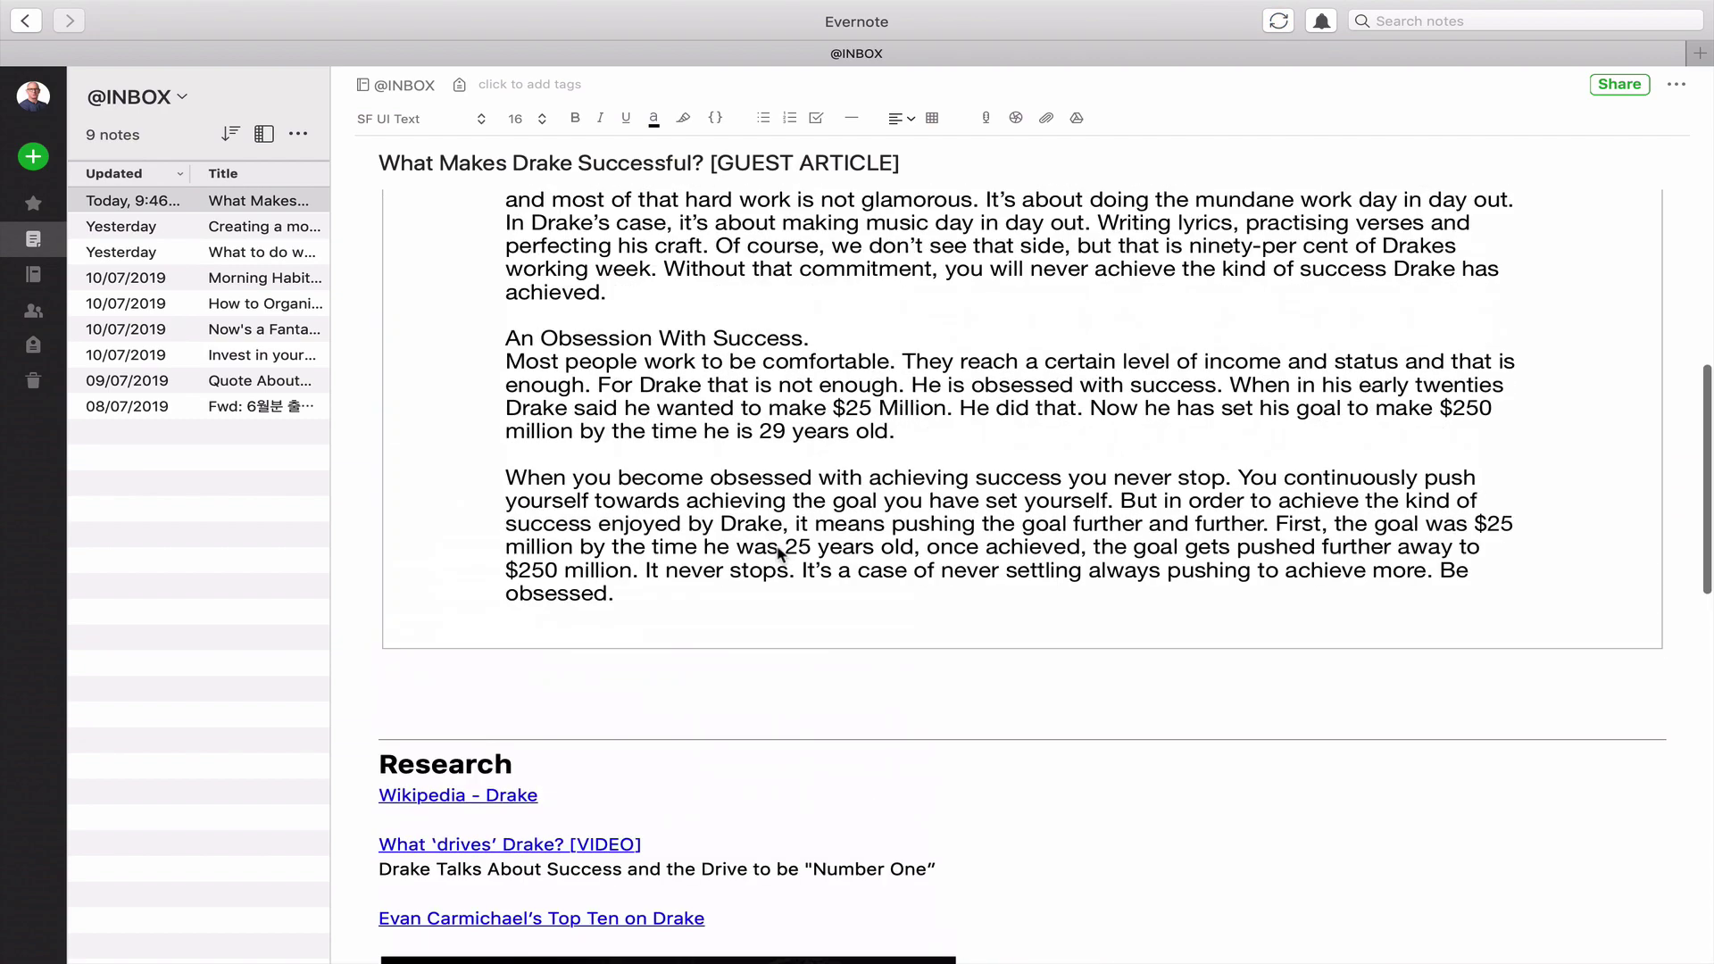
pyautogui.scroll(10, 780, 555)
pyautogui.scroll(-10, 781, 555)
pyautogui.scroll(10, 847, 609)
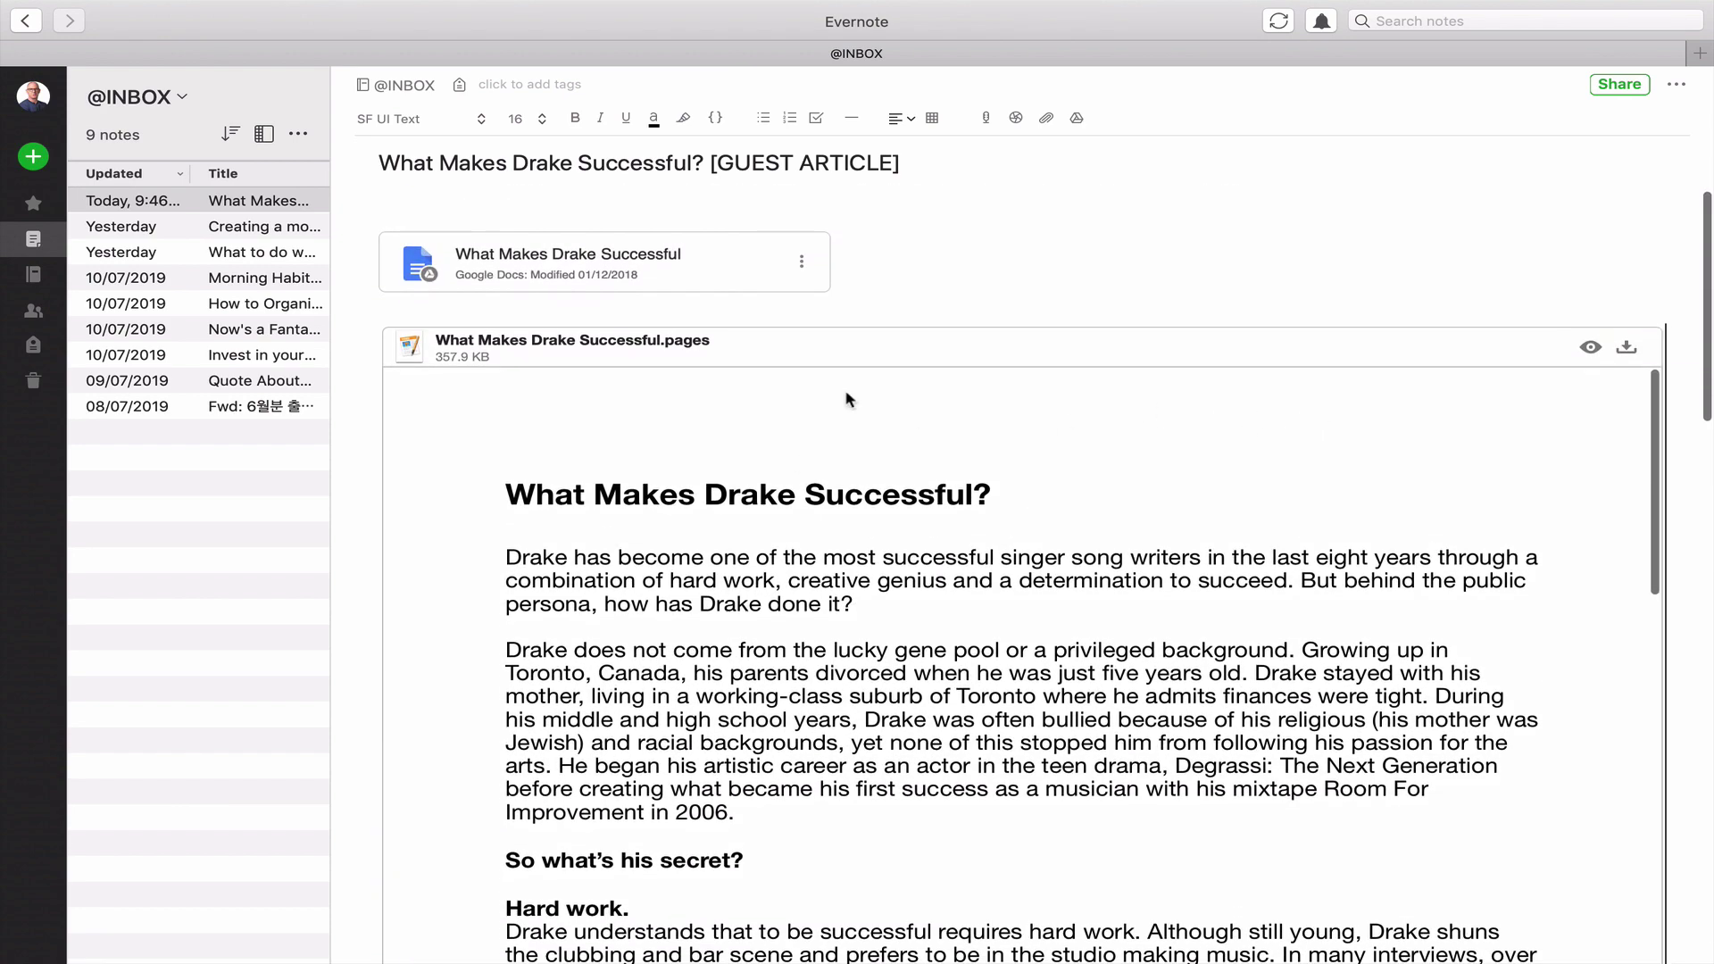
pyautogui.rightClick(619, 352)
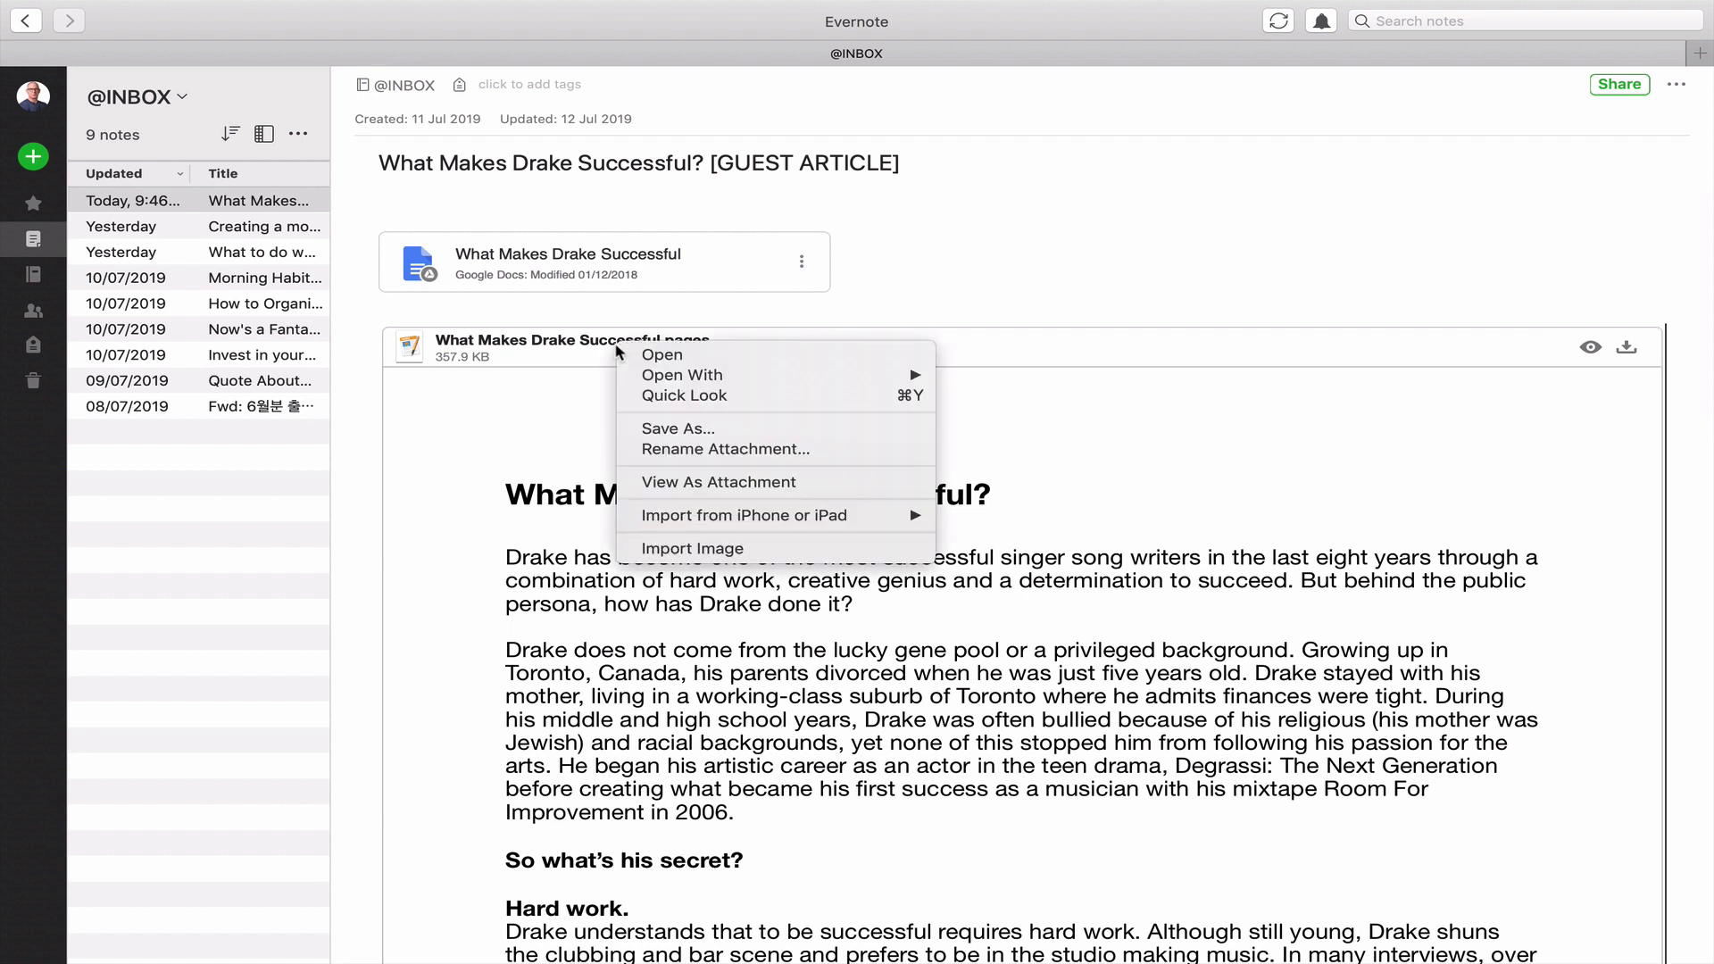
pyautogui.click(704, 483)
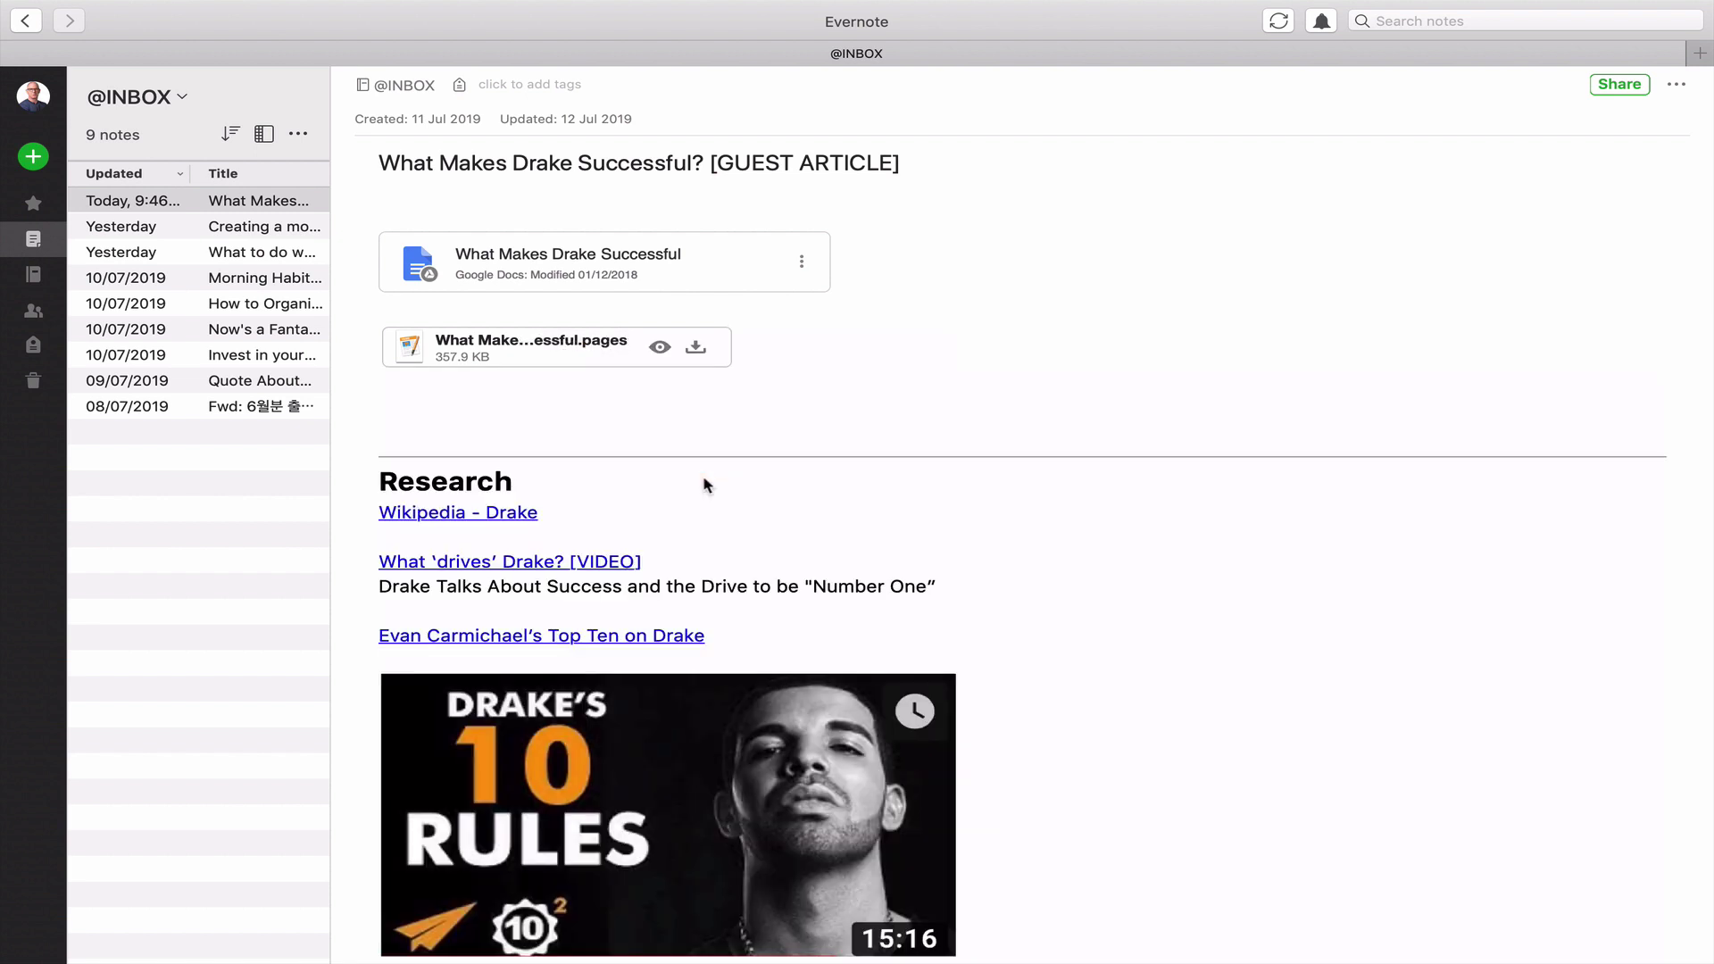
pyautogui.click(800, 367)
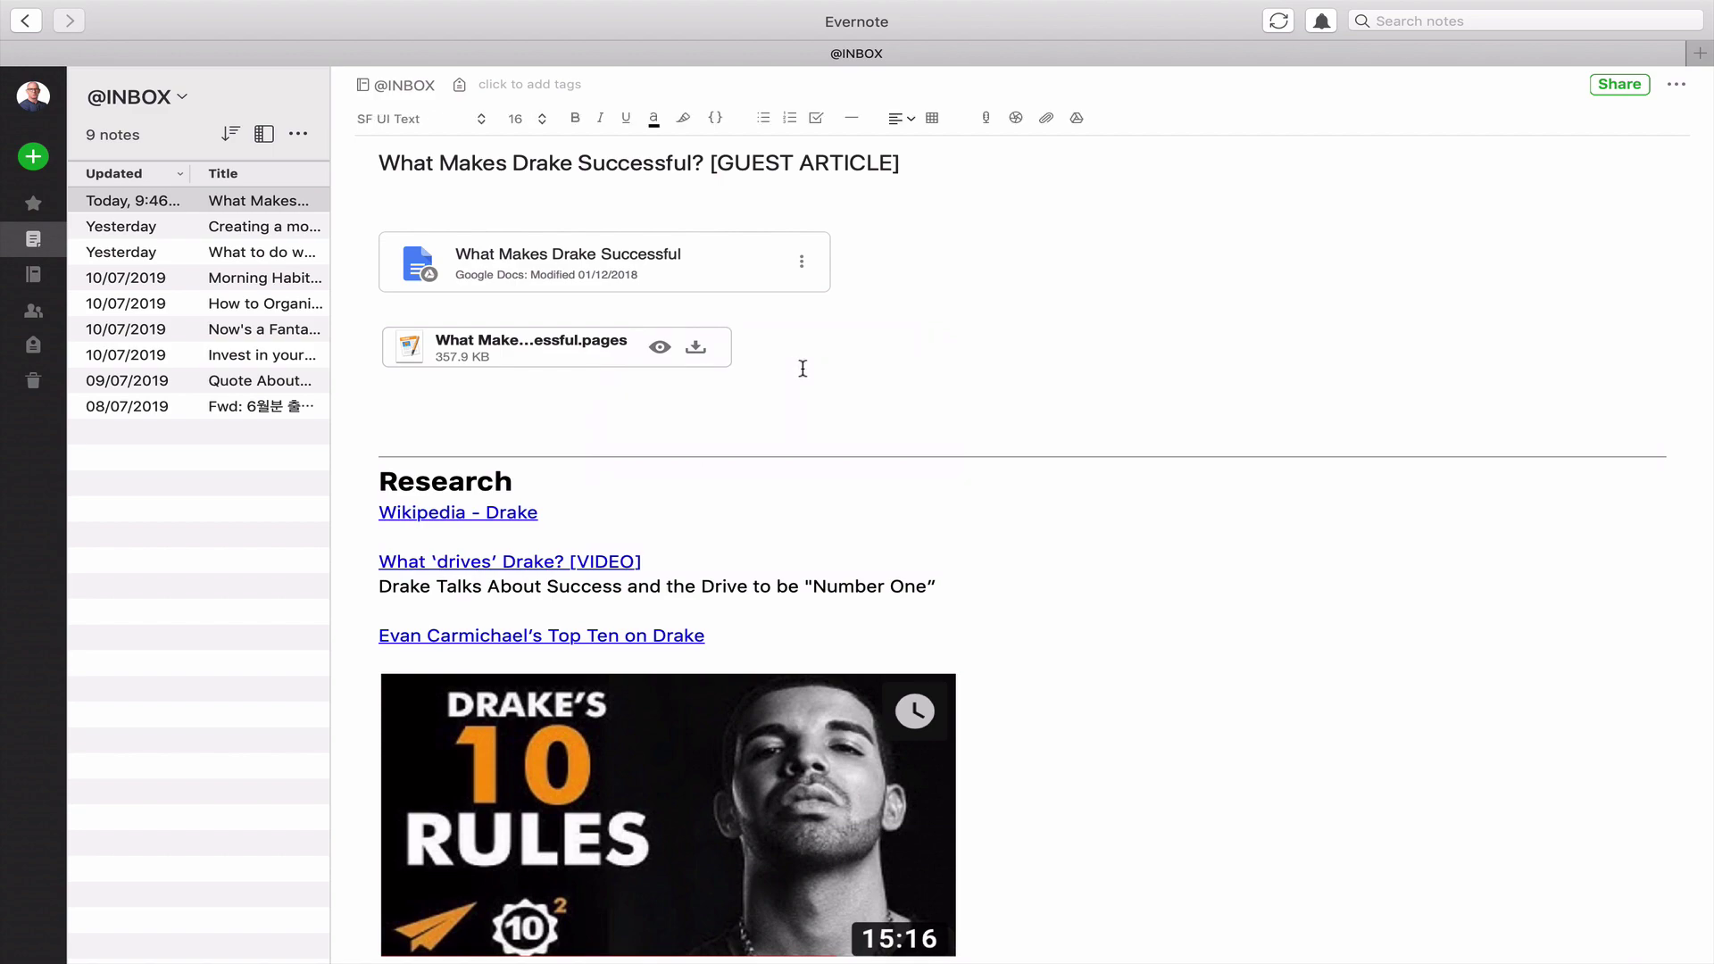
# Read through the attached Drake article in Pages, then close the Pages window.
pyautogui.hotkey('ctrl', 'Left')
pyautogui.hotkey('ctrl', 'Right')
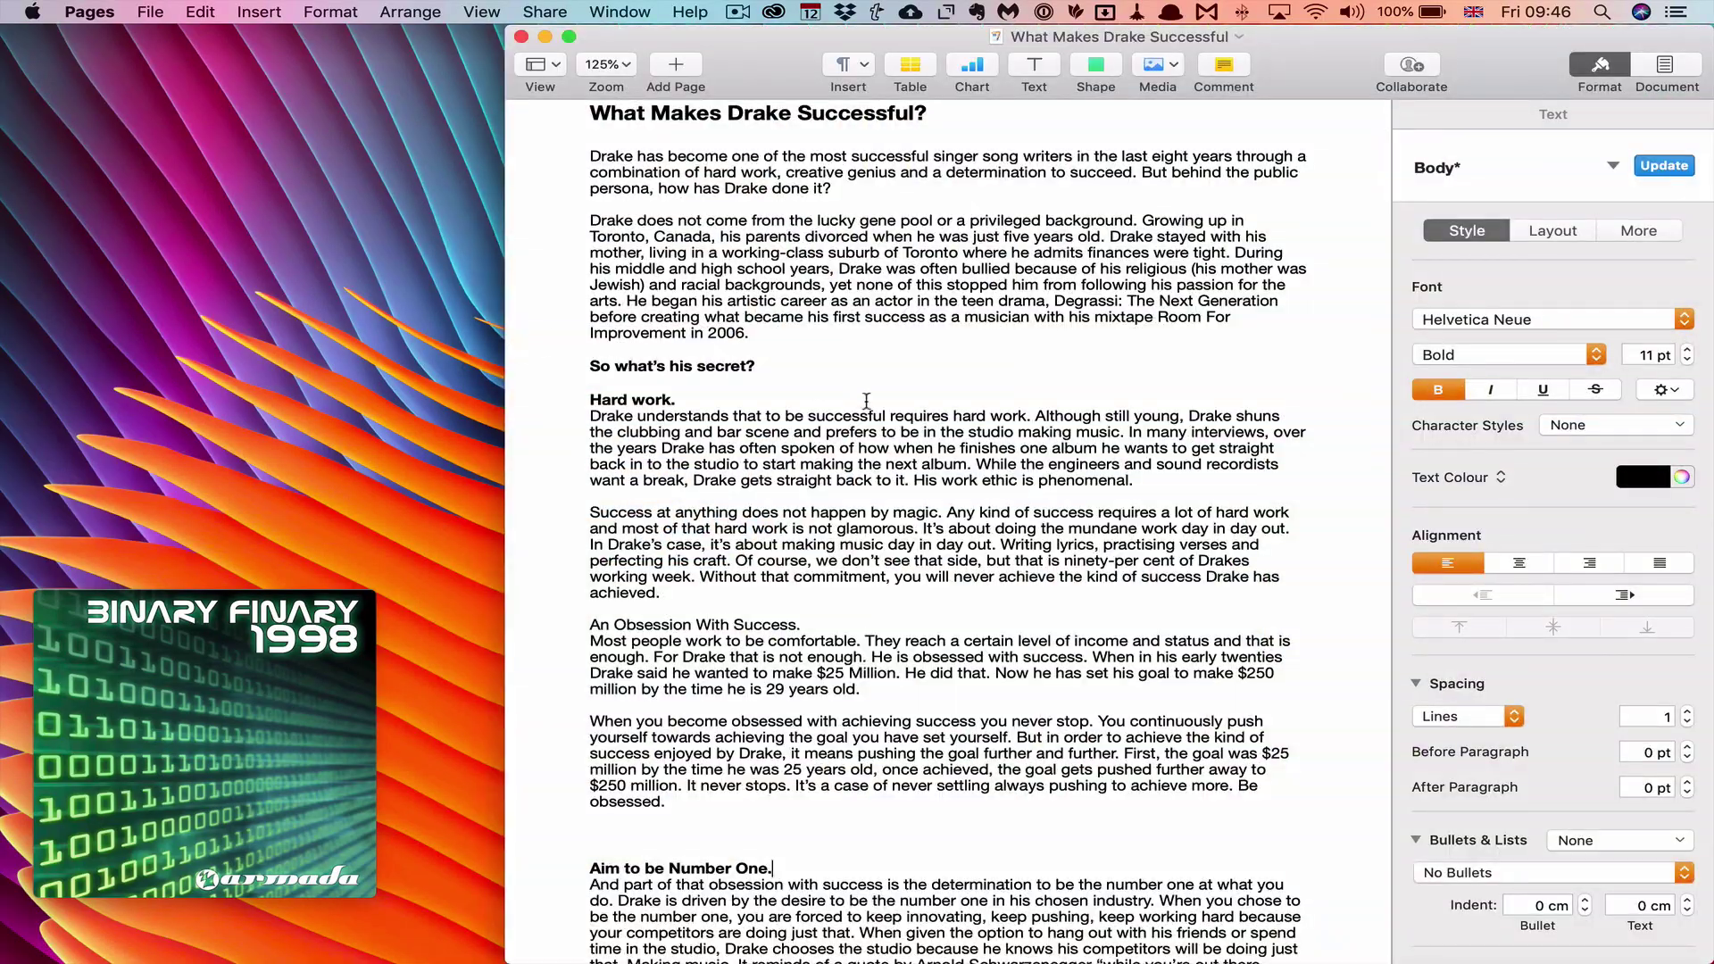
pyautogui.scroll(-10, 865, 403)
pyautogui.scroll(-5, 865, 402)
pyautogui.scroll(15, 866, 403)
pyautogui.scroll(-20, 866, 402)
pyautogui.scroll(20, 867, 401)
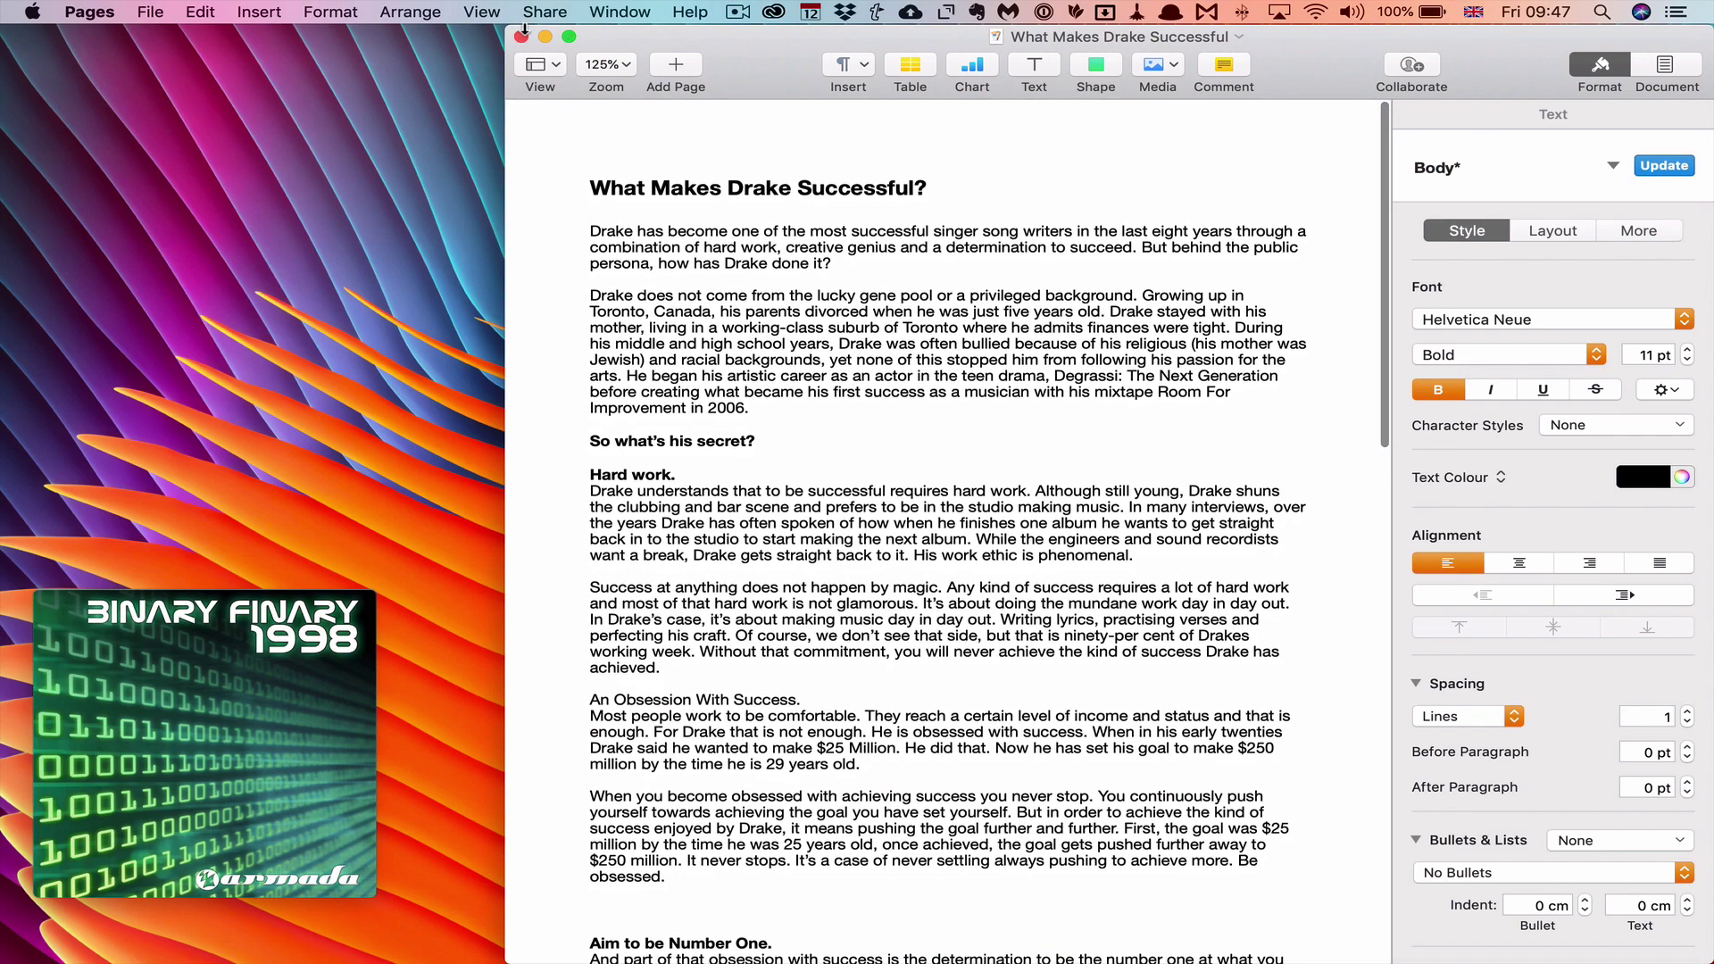
pyautogui.click(521, 37)
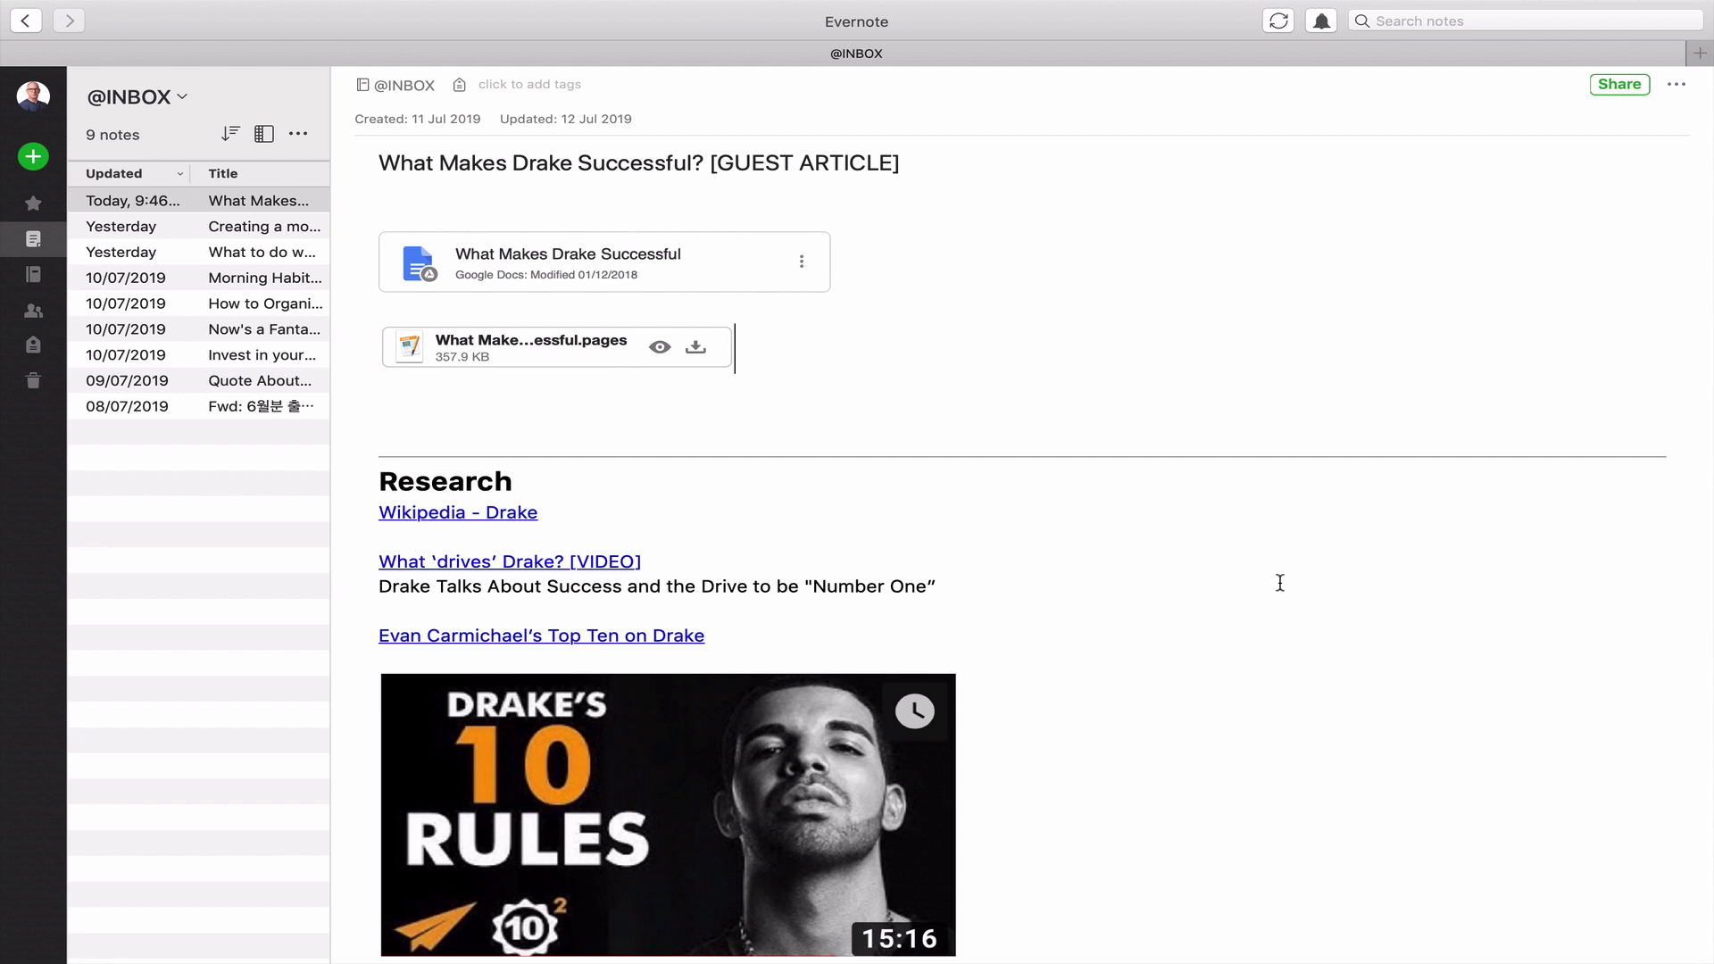
pyautogui.click(802, 264)
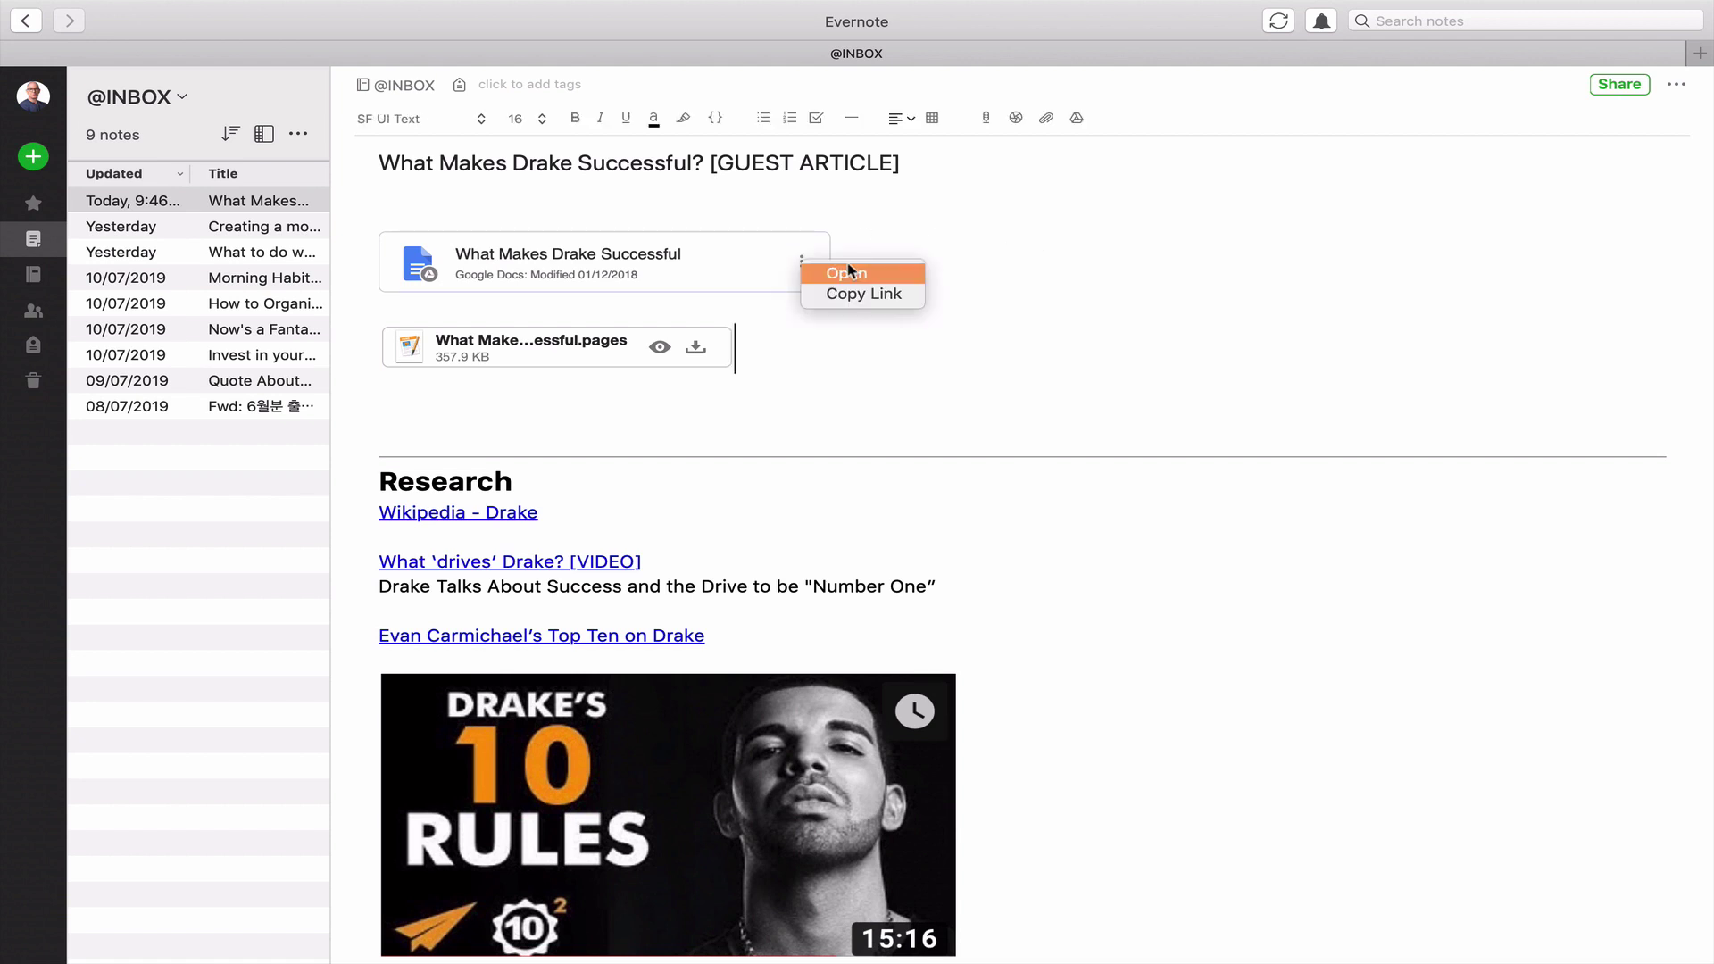
pyautogui.click(1019, 284)
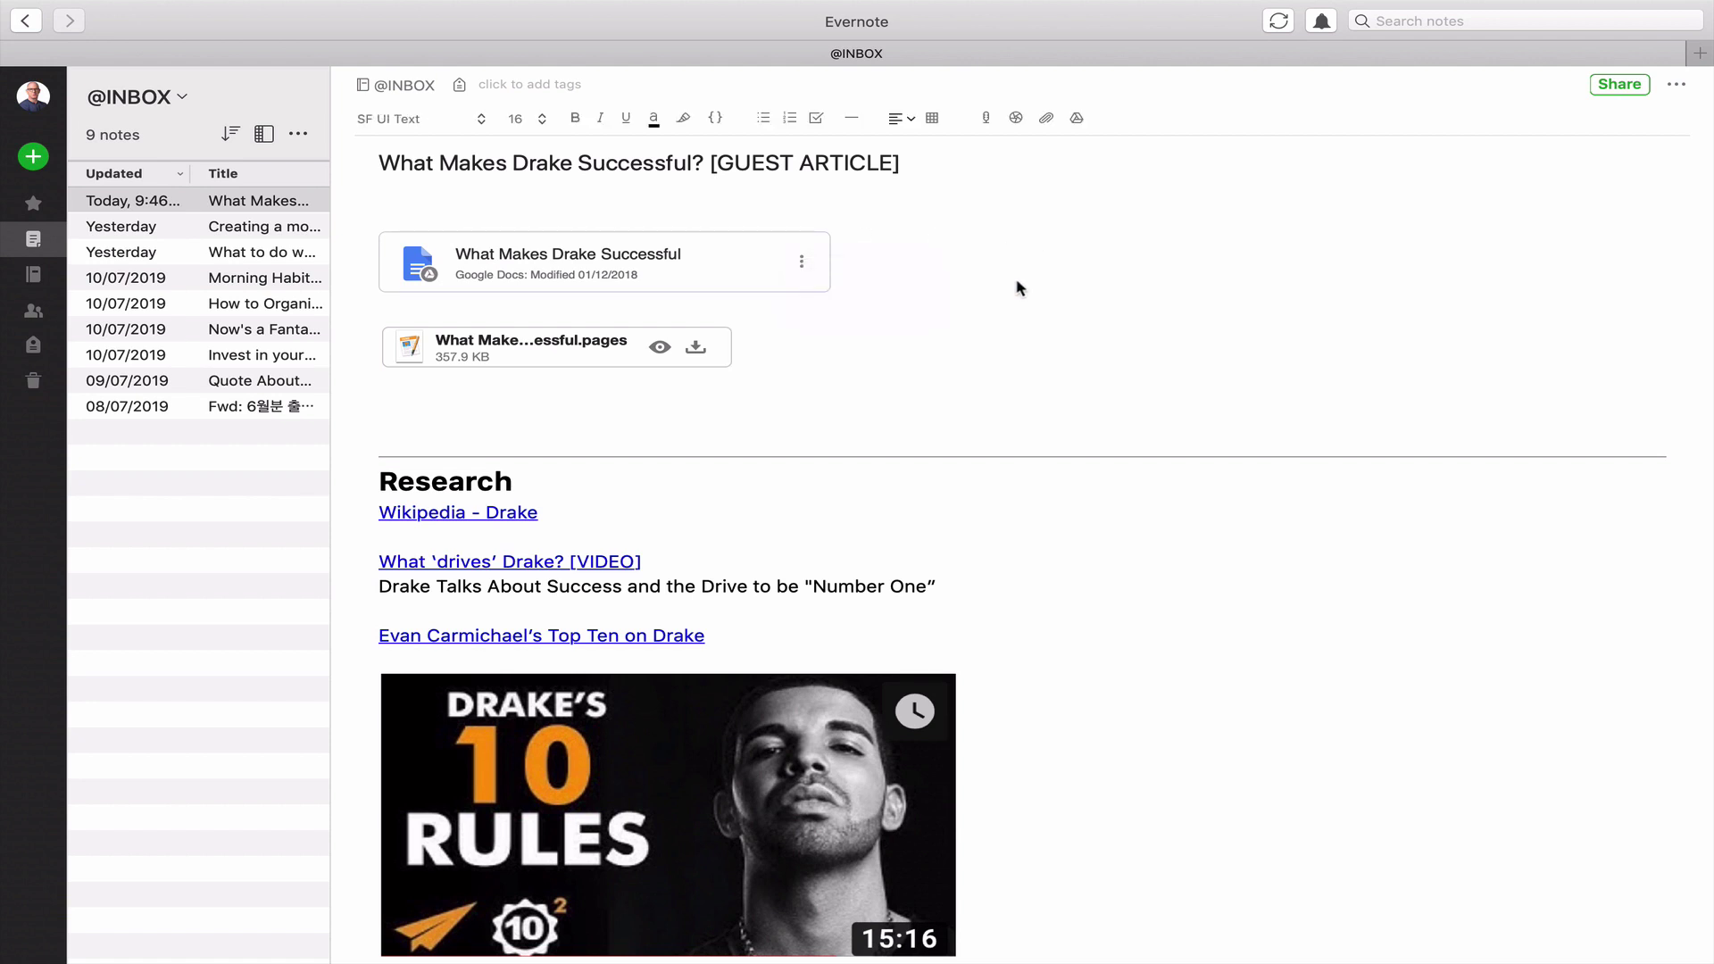